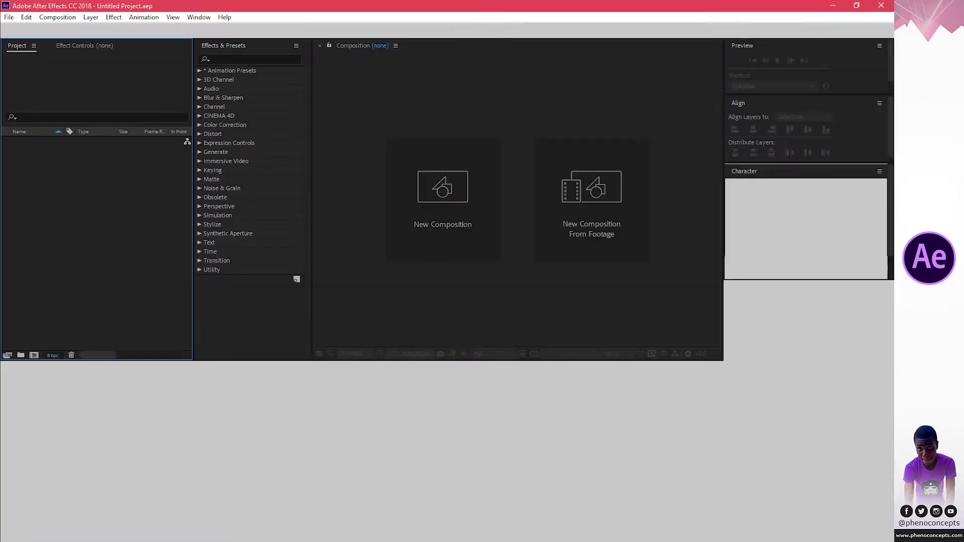
Create Comp 1 at 1920×1080, 30 fps, with a 0:00:10:00 duration
click(438, 189)
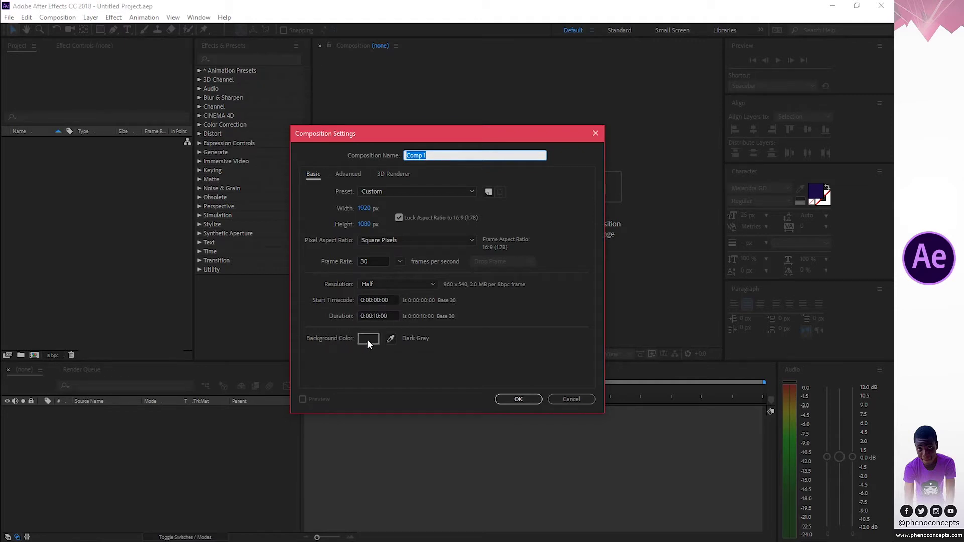
click(513, 401)
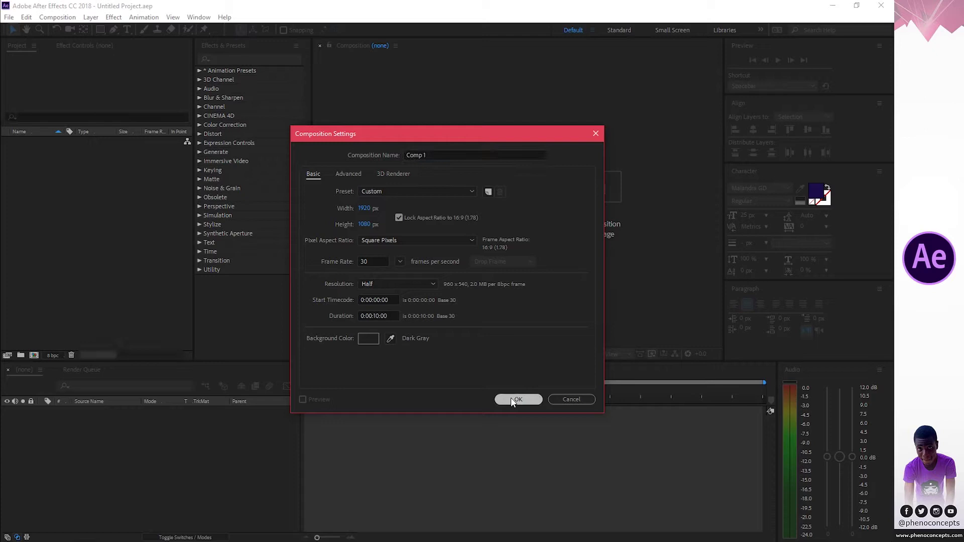
click(131, 273)
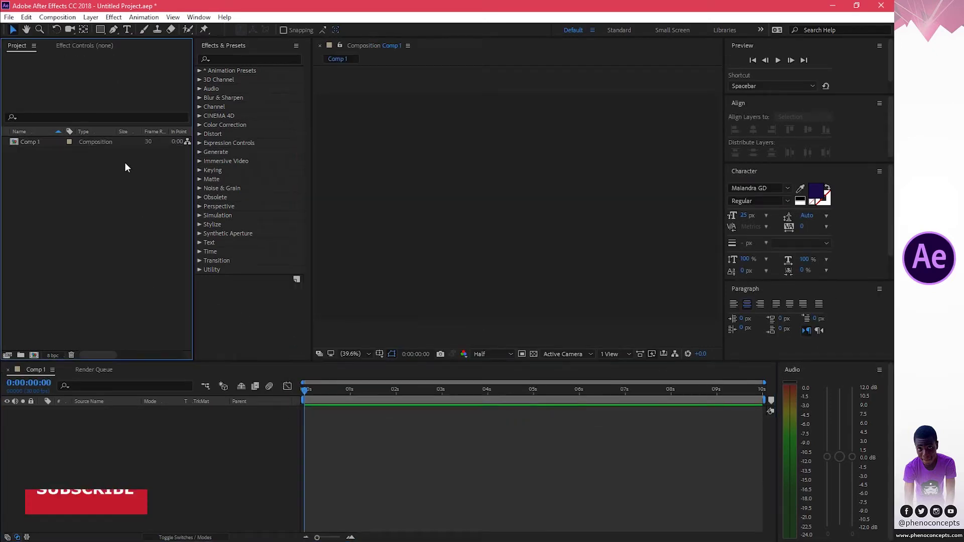
click(69, 44)
click(20, 46)
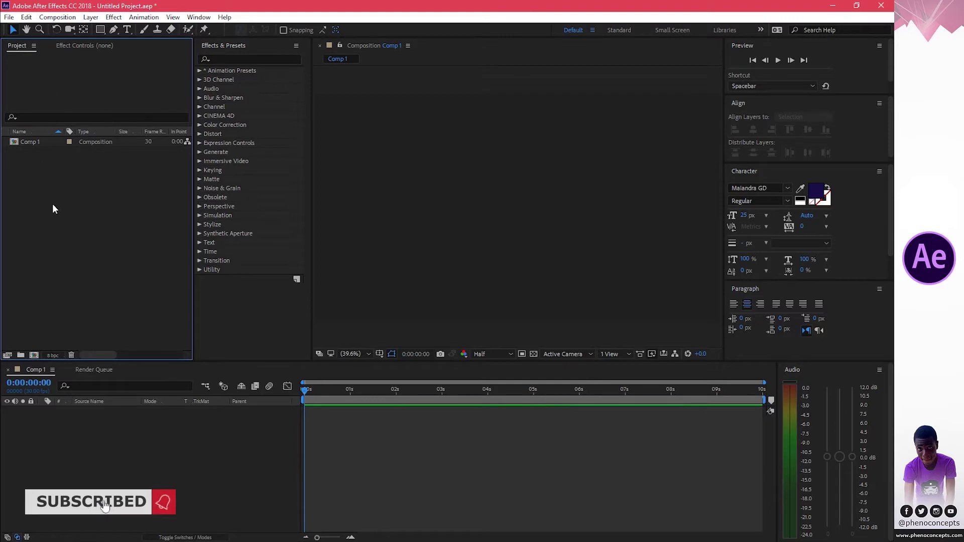
Import the Logo image and drag Logo.jpg into Comp 1 as its only layer
double_click(94, 209)
click(179, 82)
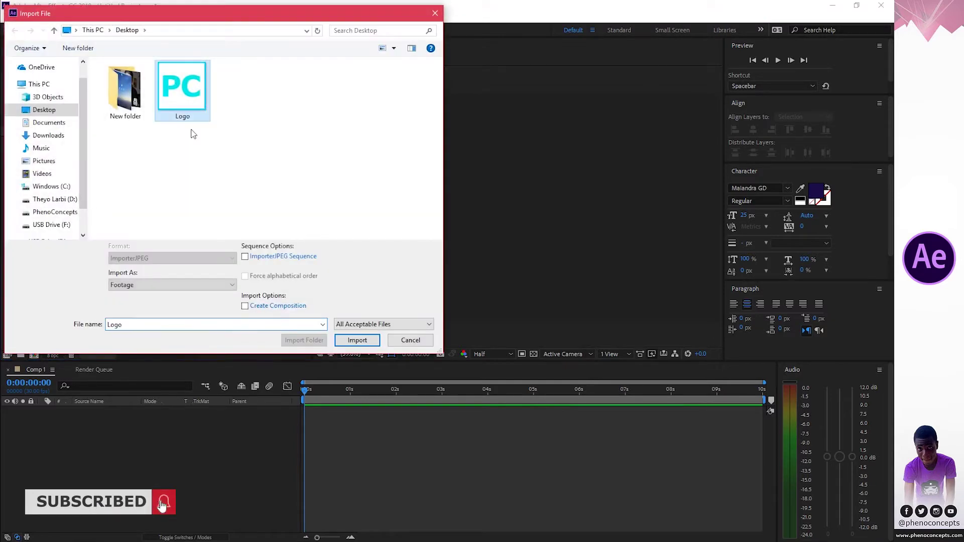
click(351, 340)
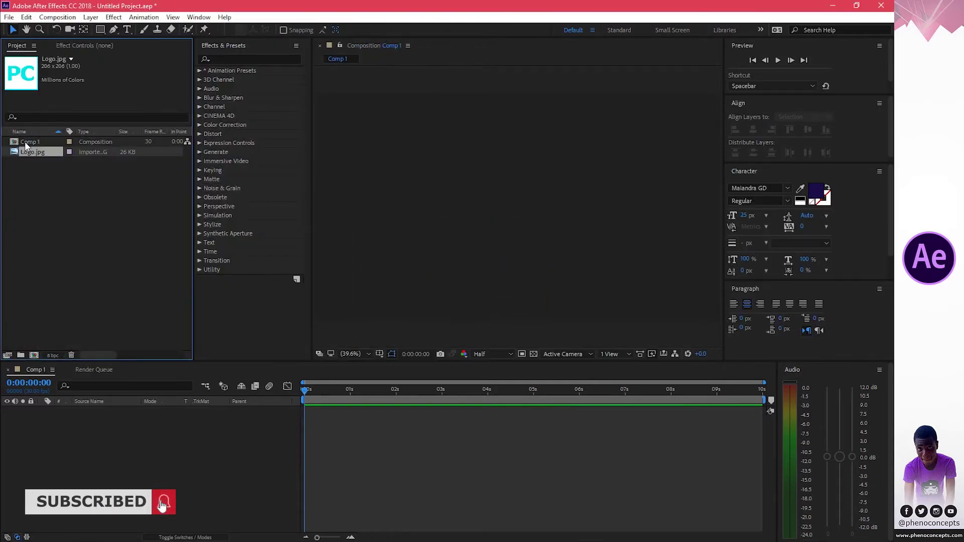
drag(30, 152, 92, 435)
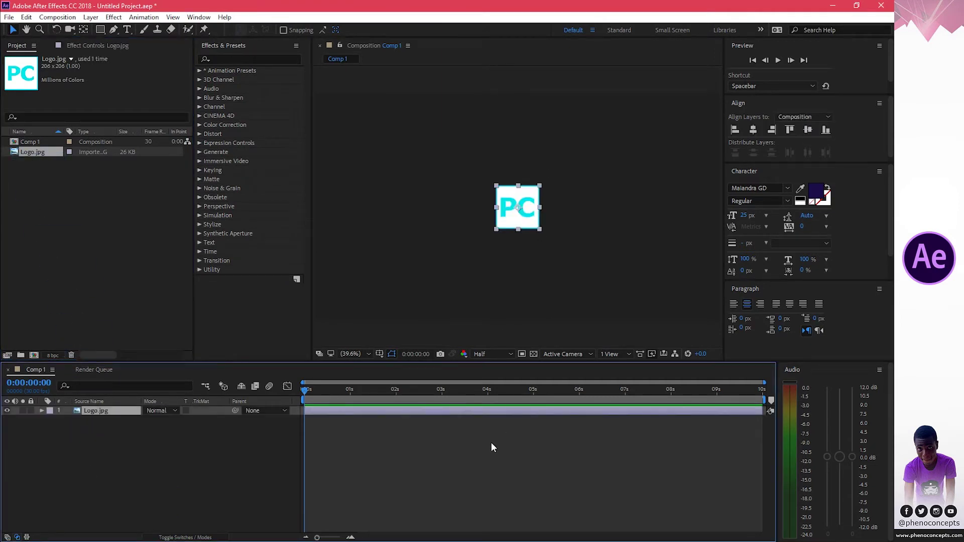
click(435, 428)
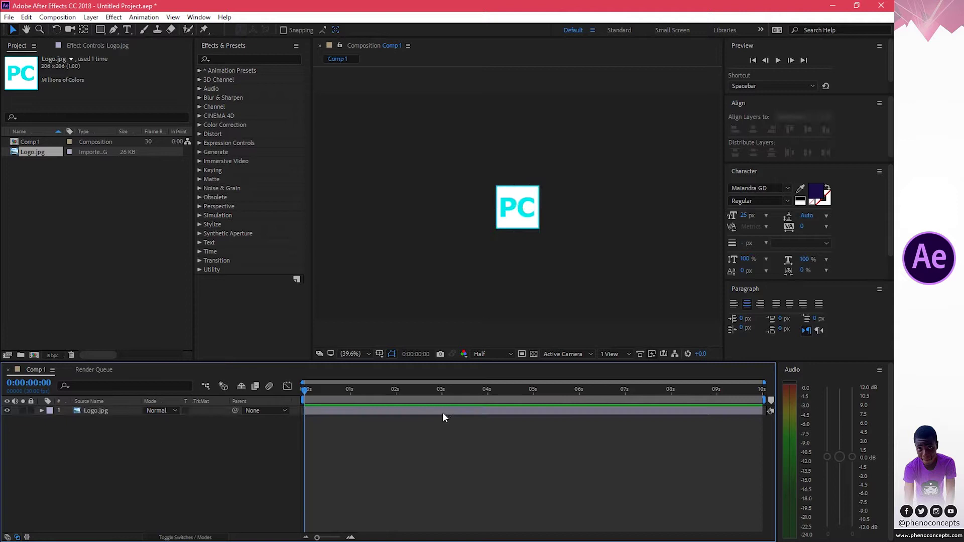
click(394, 410)
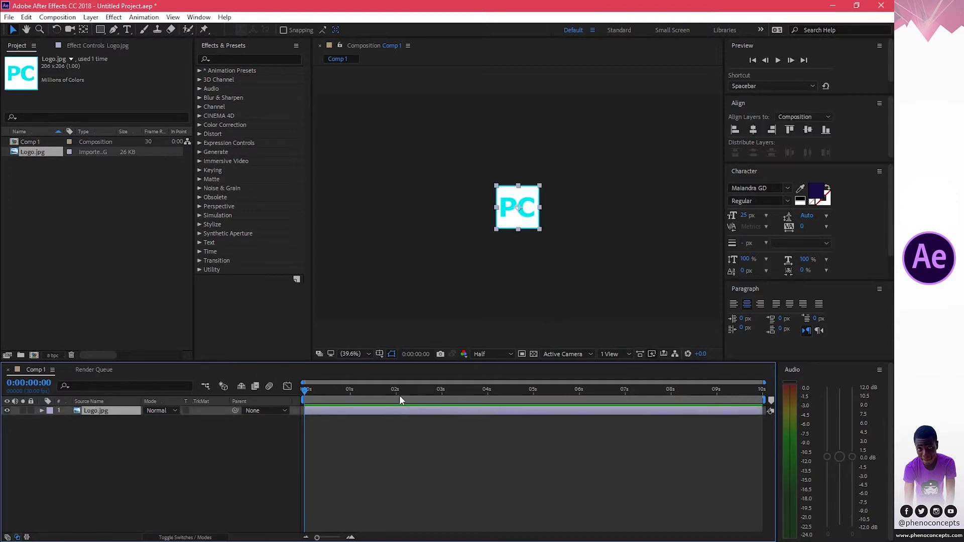
click(467, 445)
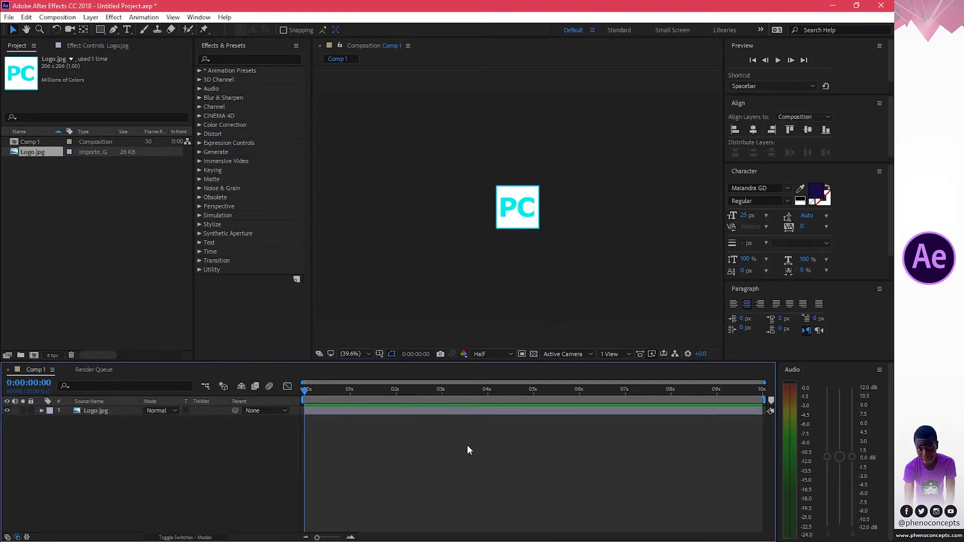
click(423, 411)
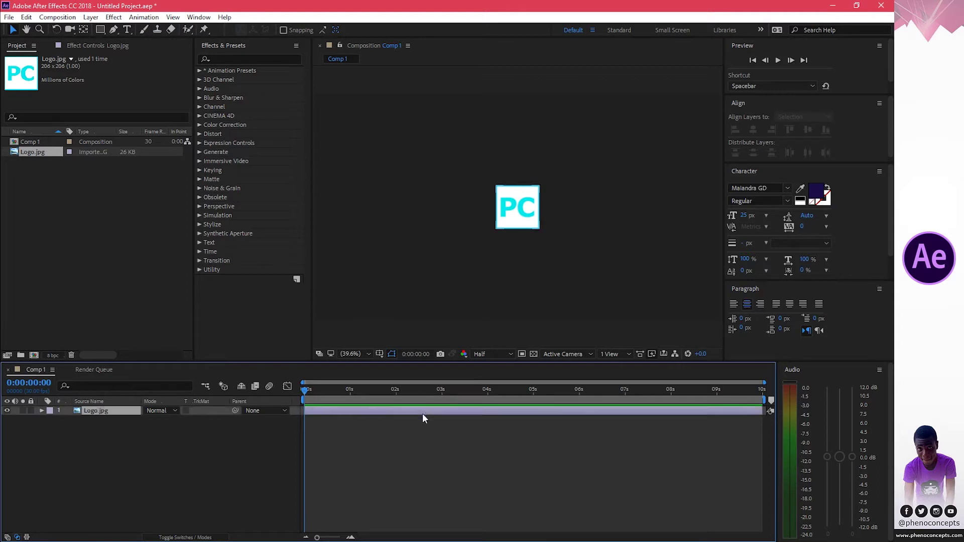
click(428, 428)
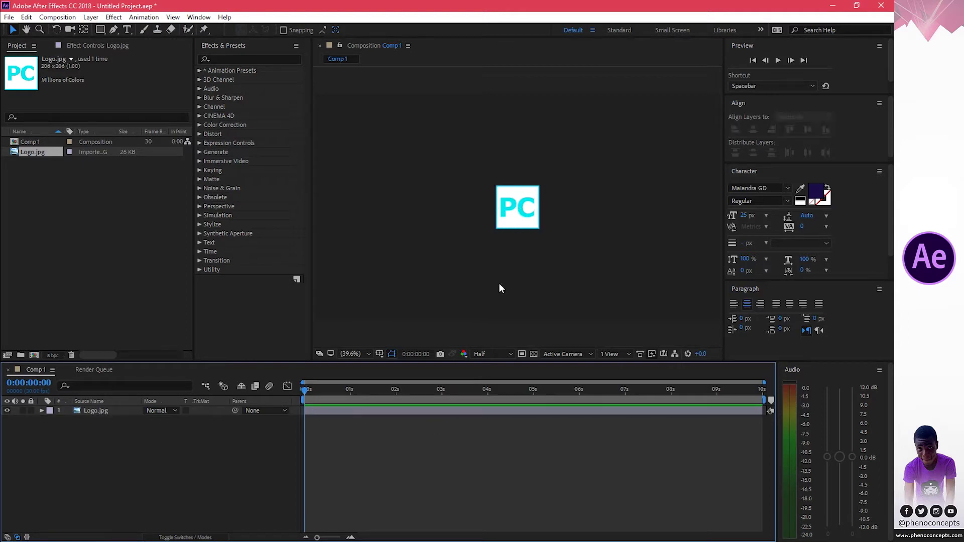
Draw a red Rectangle Tool shape over the PC logo and fit the viewer to the composition
scroll(531, 191, up, 4)
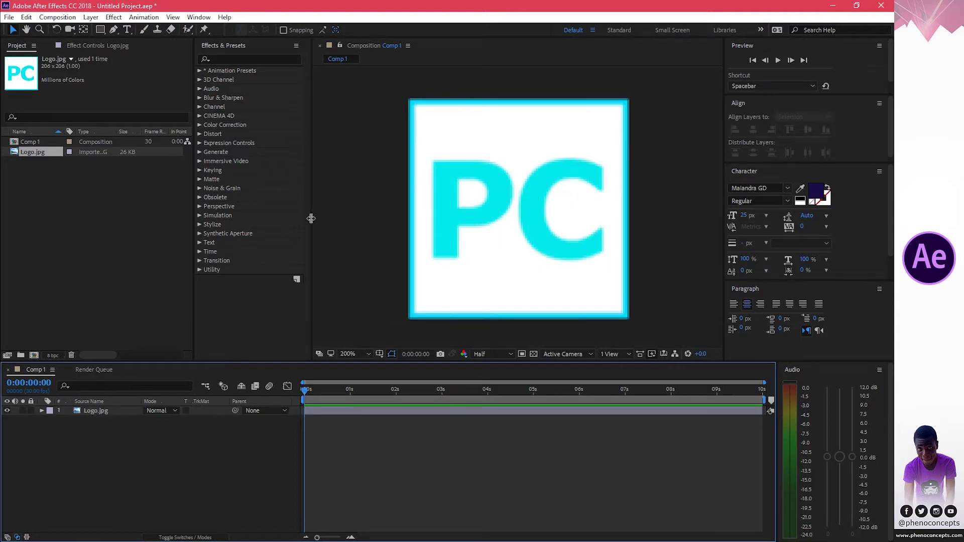
click(100, 30)
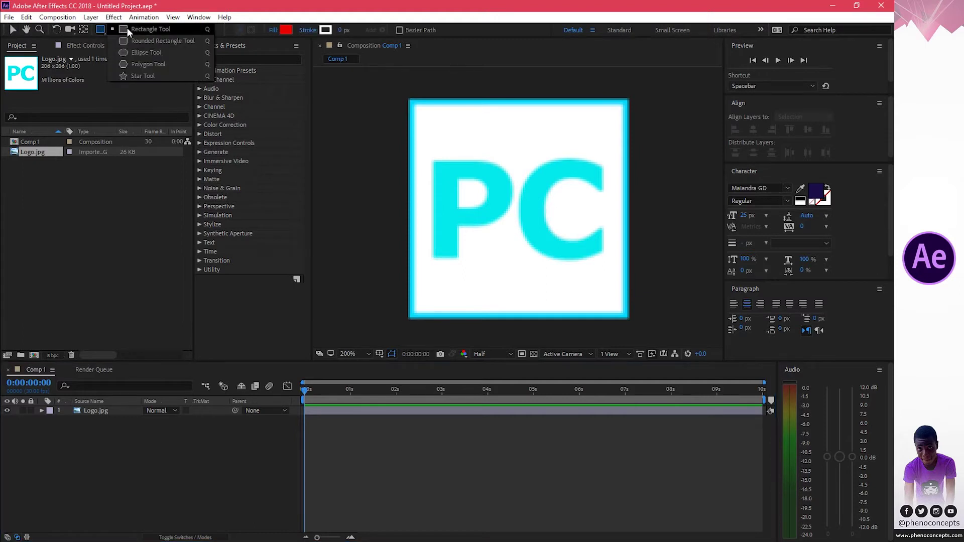
click(146, 29)
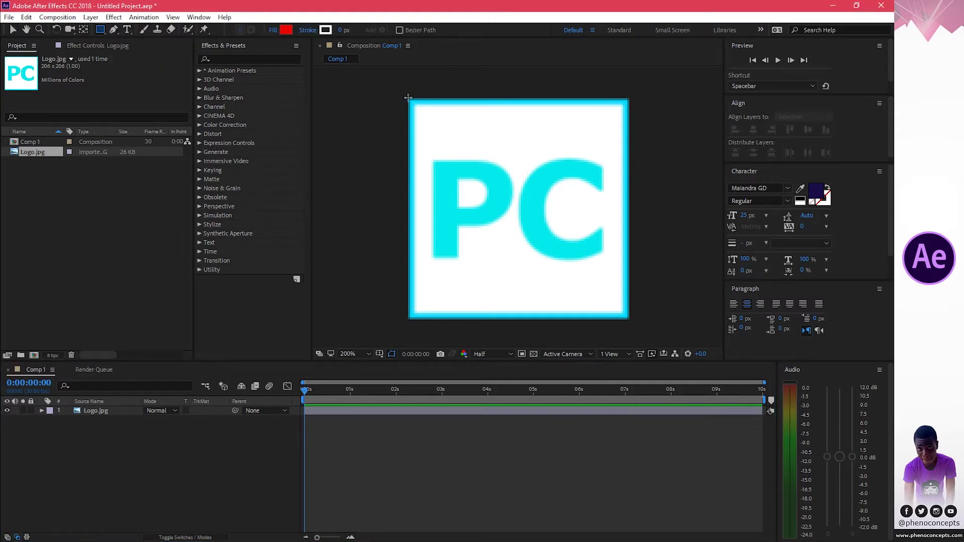
drag(409, 97, 630, 319)
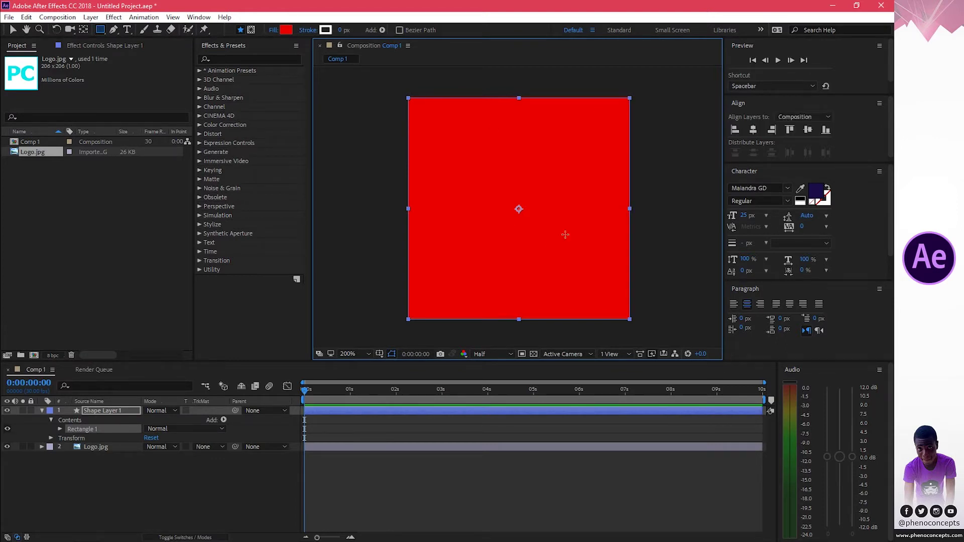
click(354, 358)
click(385, 158)
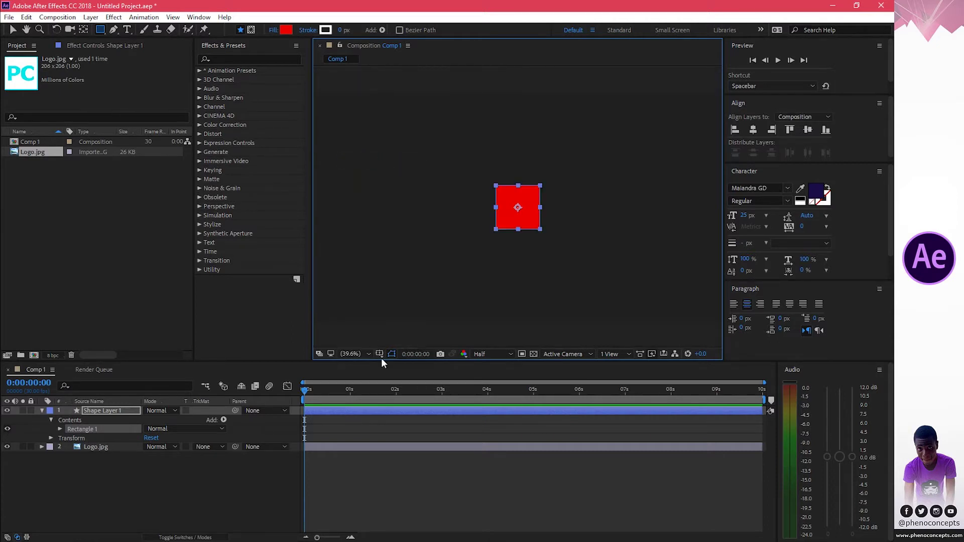
click(107, 472)
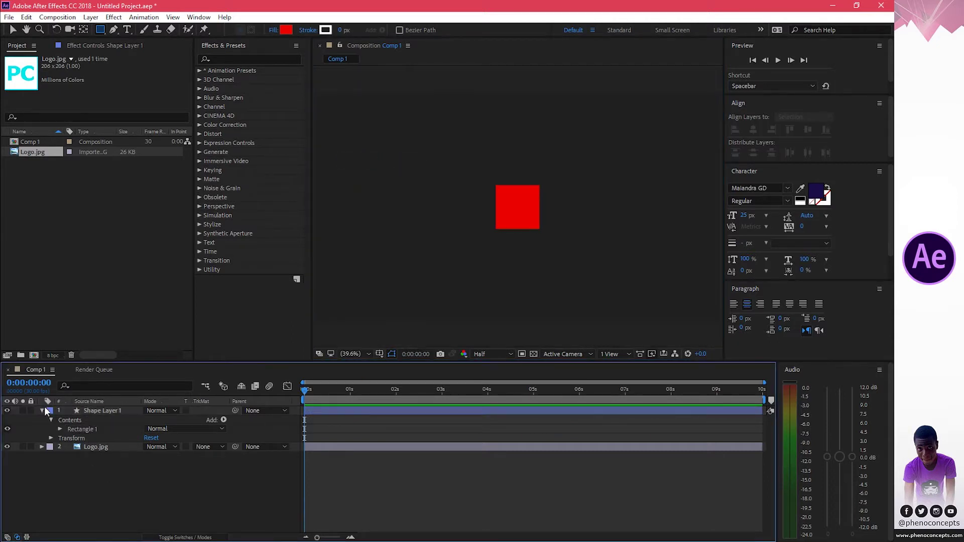
click(42, 411)
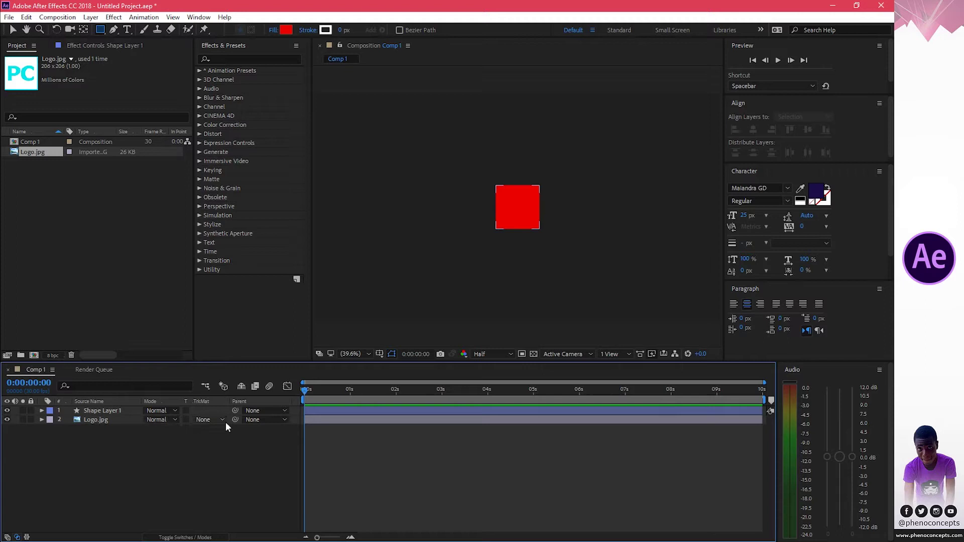
Set Logo.jpg's TrkMat to Alpha Matte "Shape Layer 1"
click(185, 538)
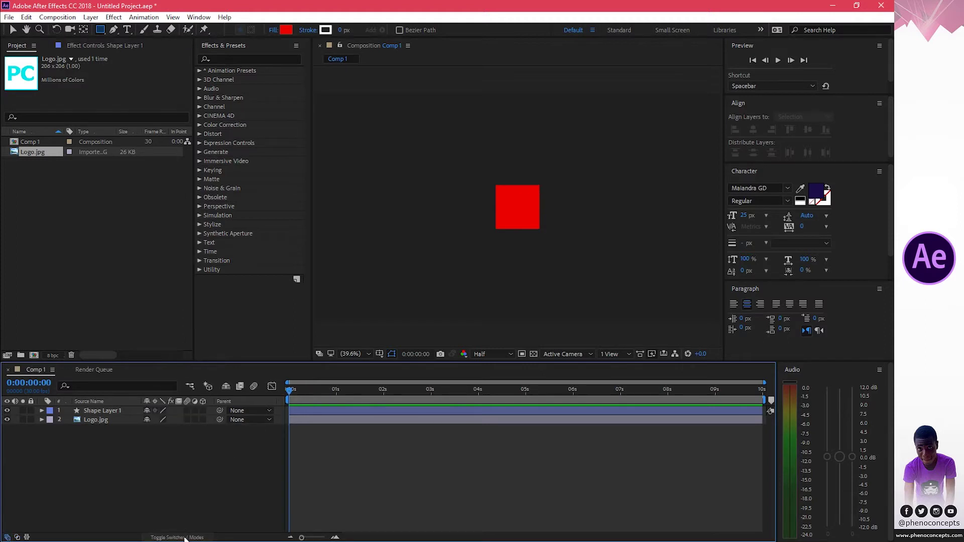
click(184, 537)
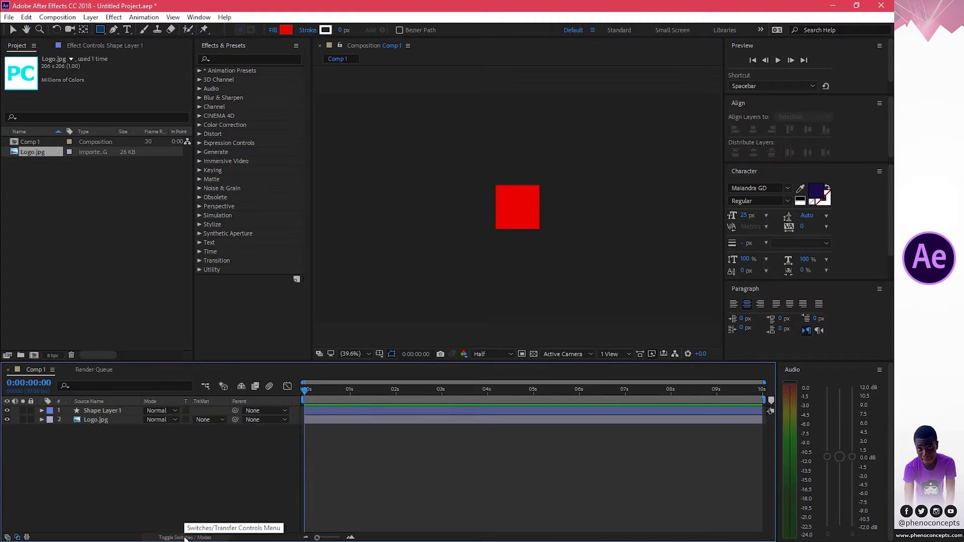
click(206, 420)
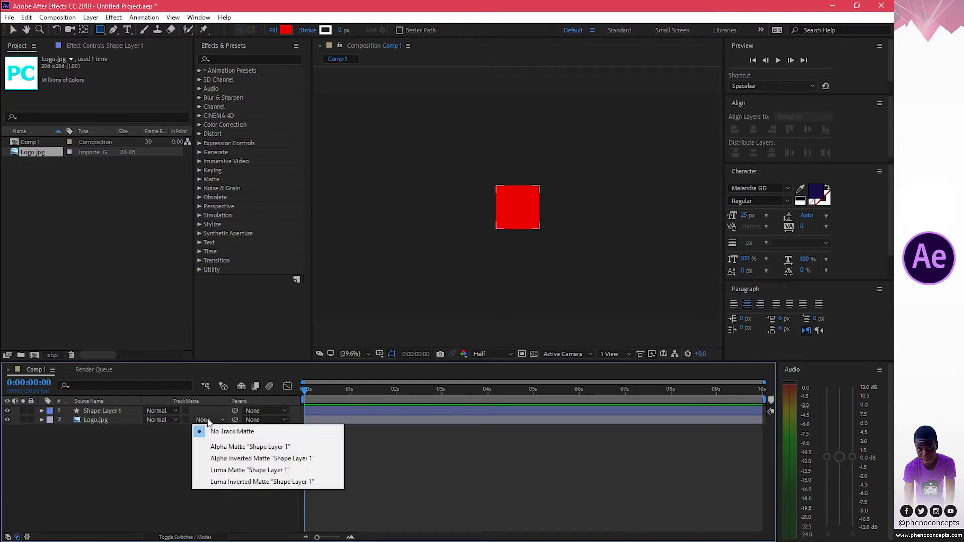
click(284, 447)
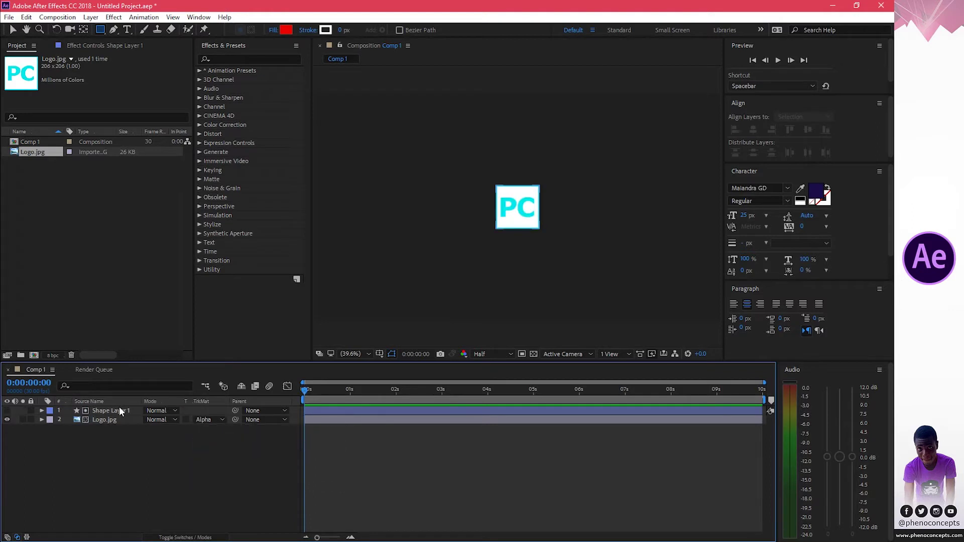
click(357, 426)
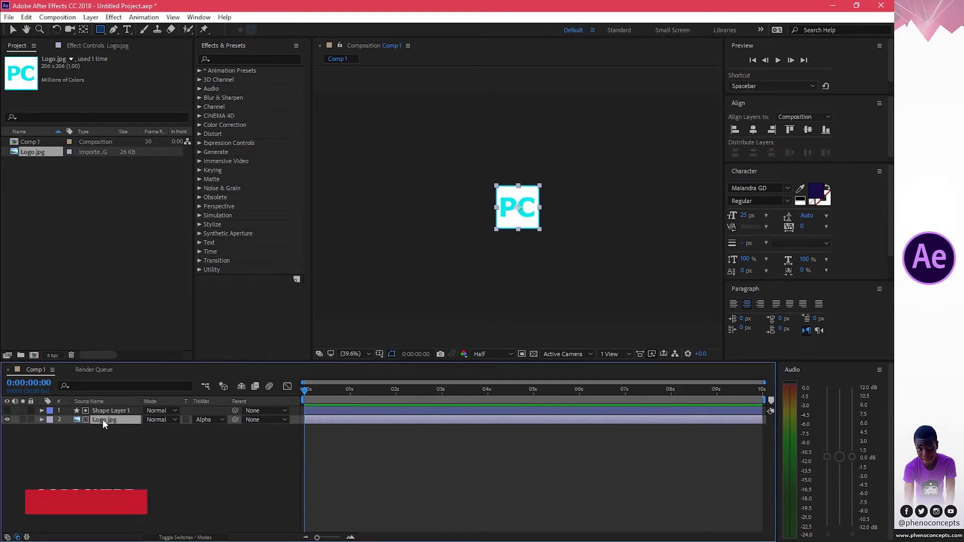
Turn on Scale and Rotation keyframing for Logo.jpg and add keyframes at 1 second
click(41, 419)
click(50, 430)
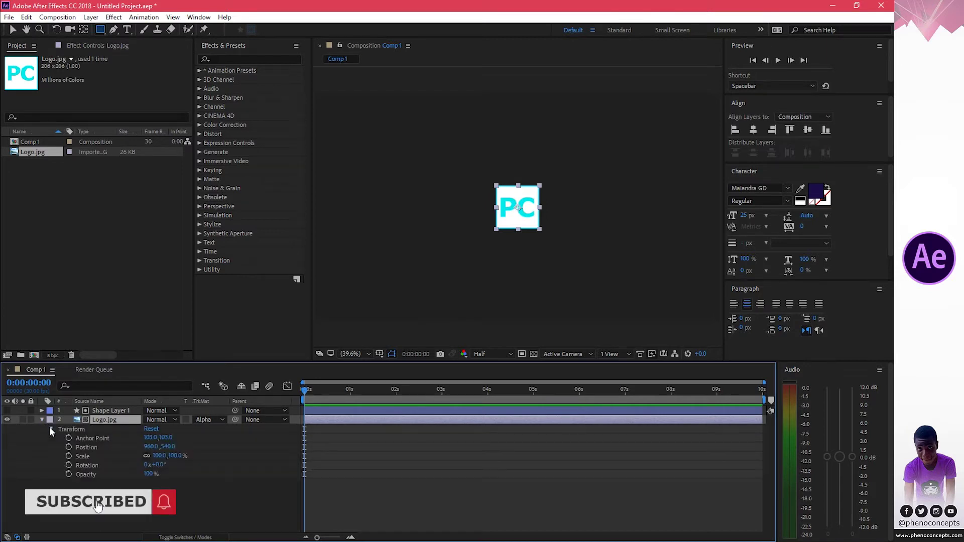
click(70, 456)
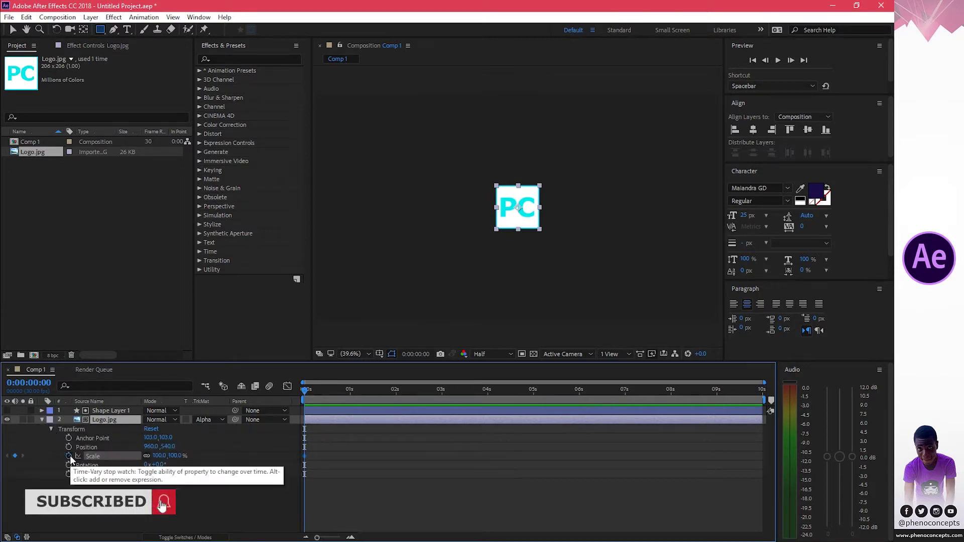
click(70, 465)
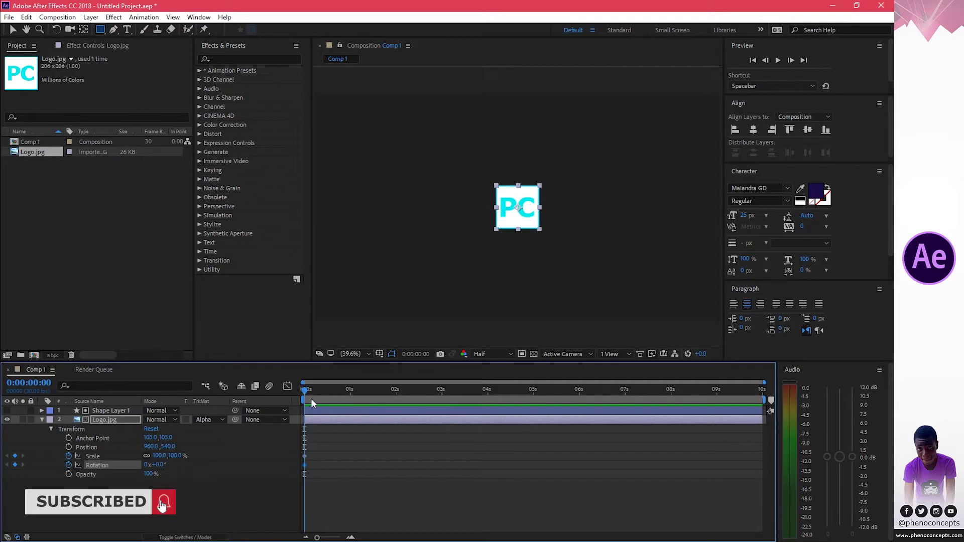
drag(306, 390, 352, 391)
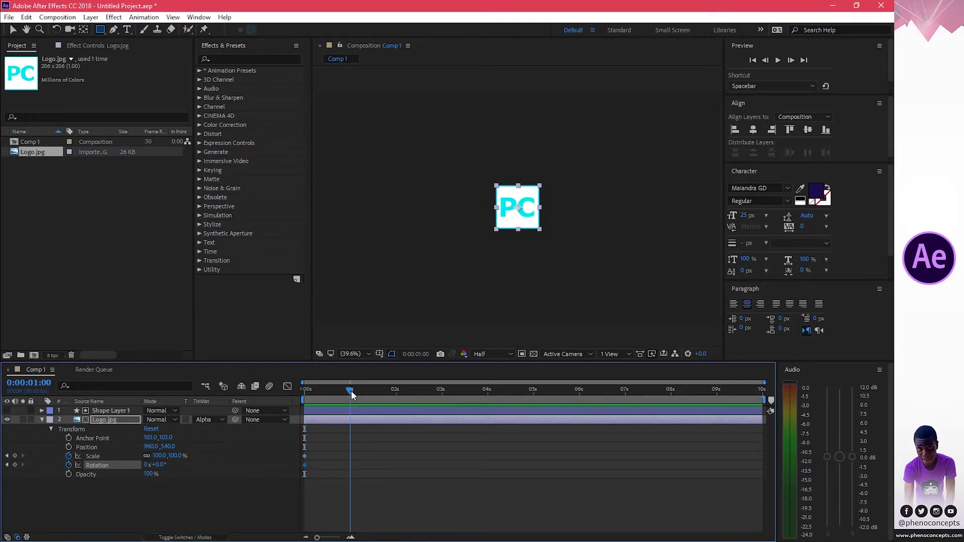
click(16, 456)
click(15, 466)
At 0 s set Logo.jpg's Scale to 150% and Rotation to 90°
drag(350, 390, 301, 395)
click(174, 456)
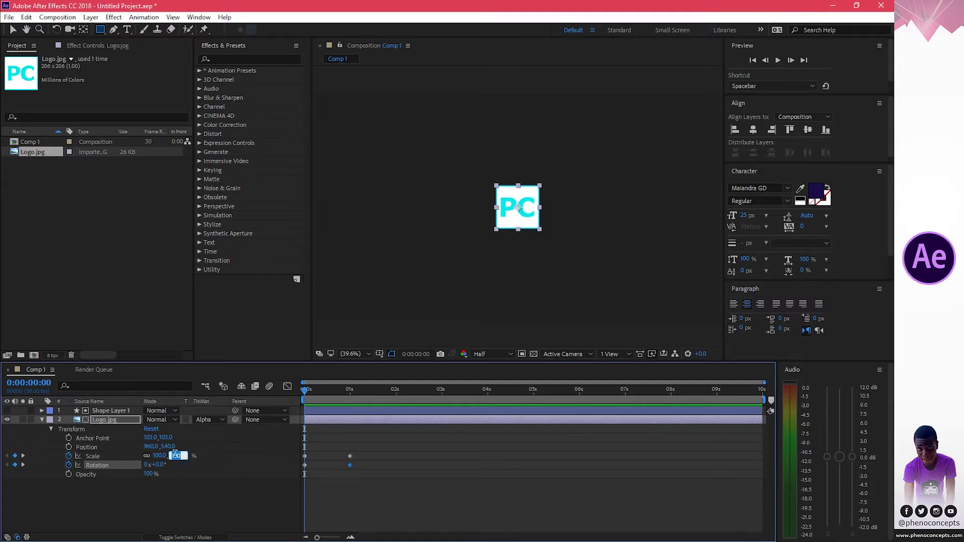
text(150)
key(Return)
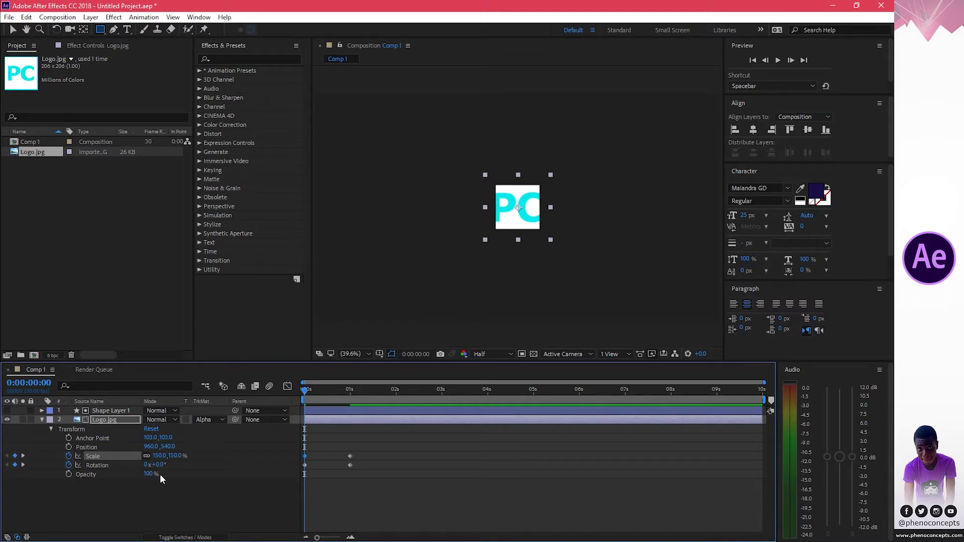
click(158, 466)
key(Return)
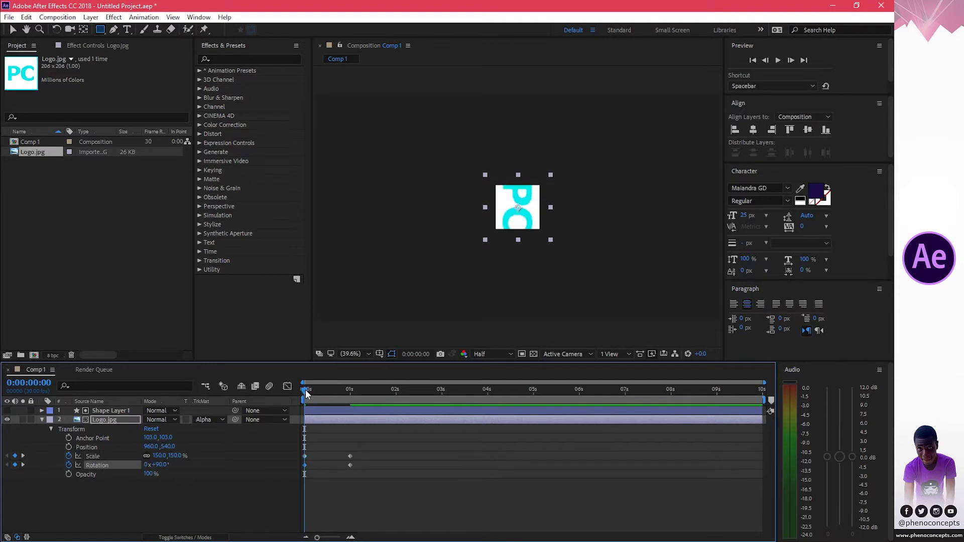
mouse_move(305, 390)
mouse_down()
mouse_move(359, 389)
mouse_move(305, 391)
mouse_up()
Keyframe Shape Layer 1 at 15% Scale and -90° Rotation at the start
click(111, 409)
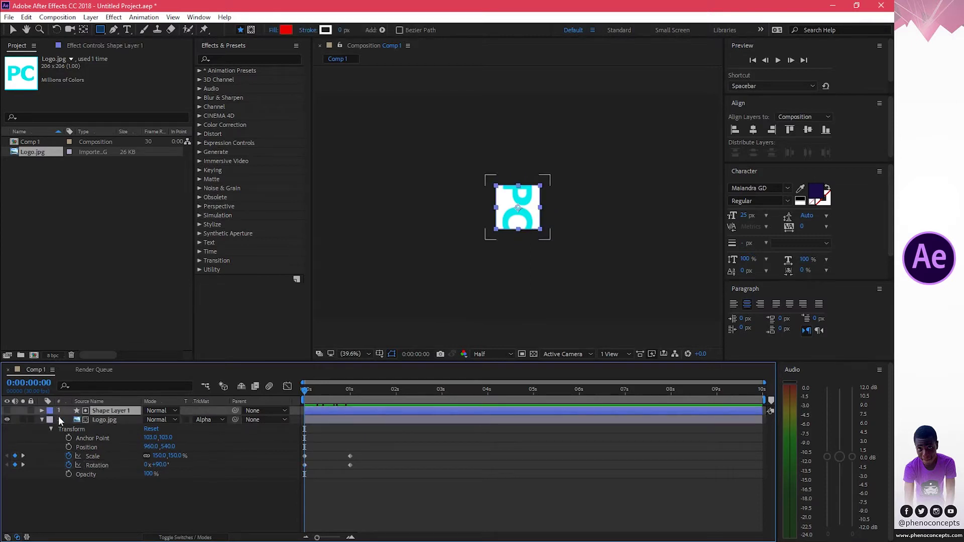
click(41, 410)
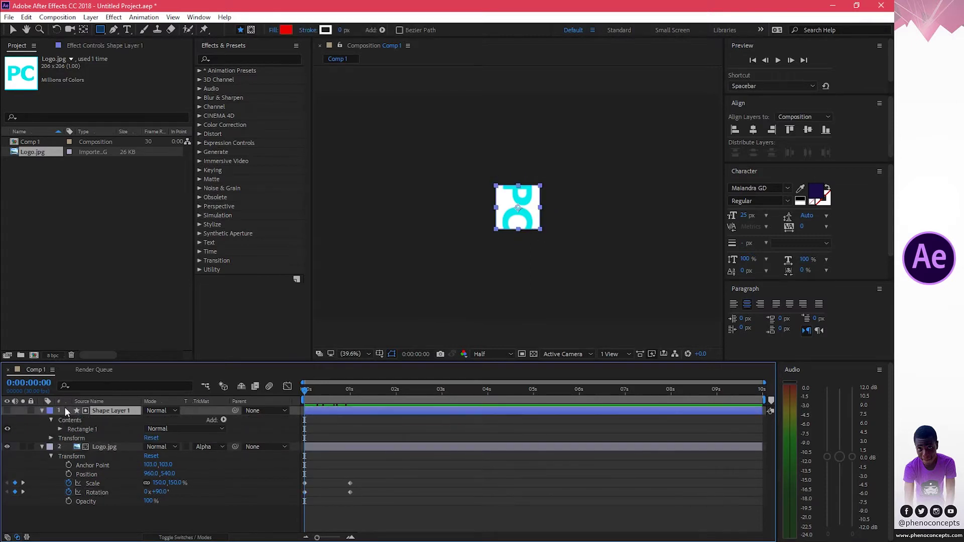
click(50, 438)
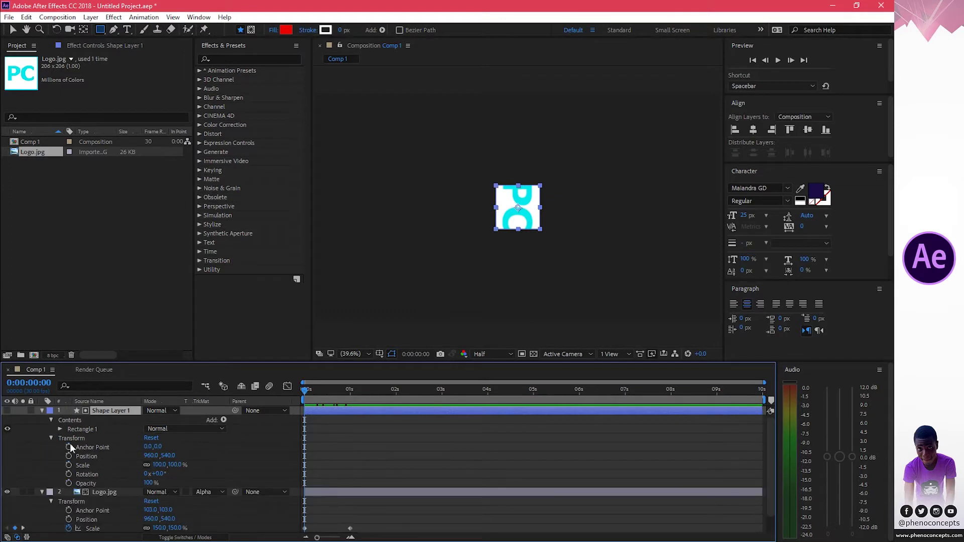
scroll(80, 462, down, 1)
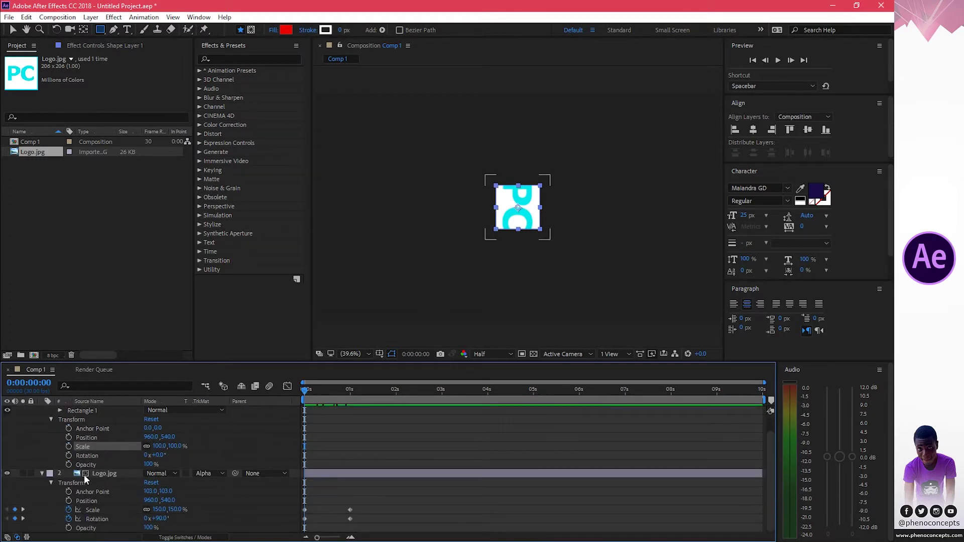
click(69, 446)
click(69, 455)
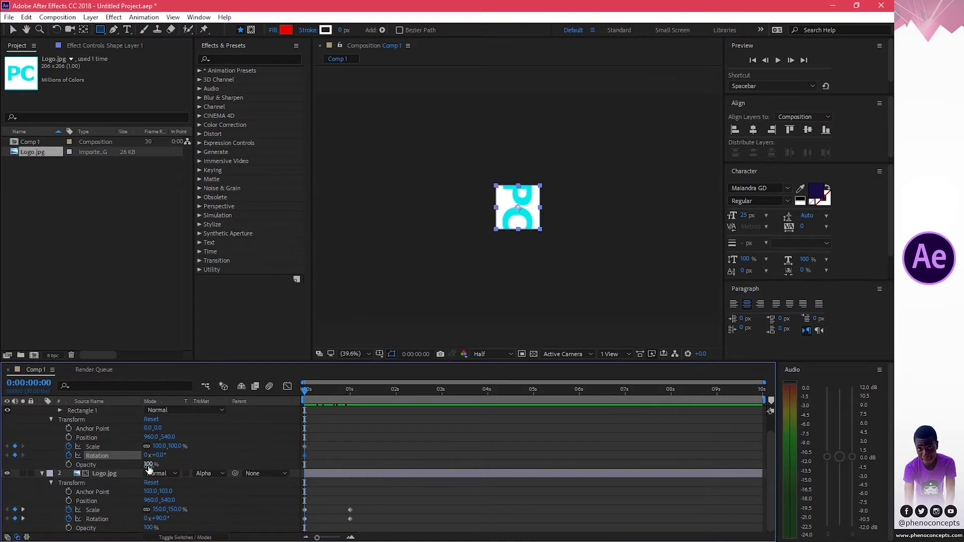
click(159, 455)
text(-90)
key(Return)
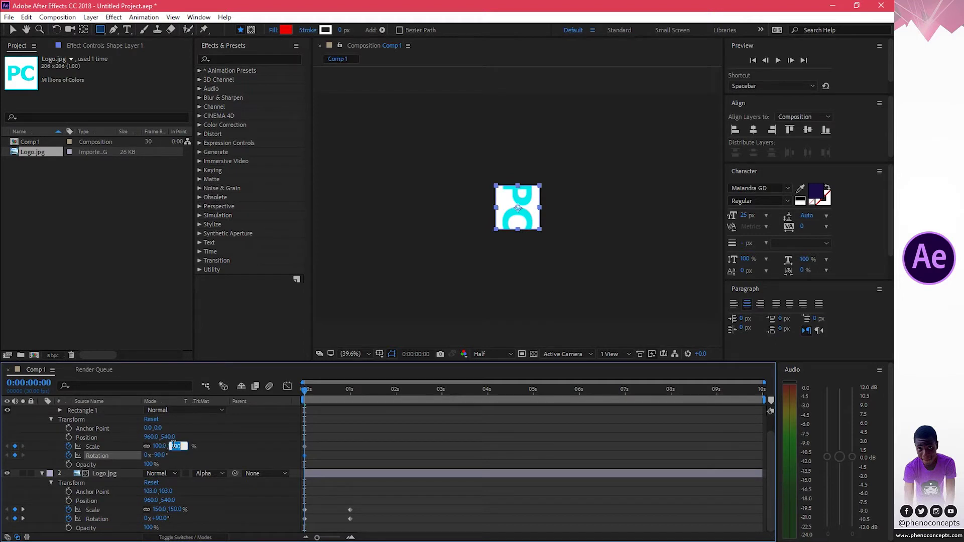
text(15)
key(Return)
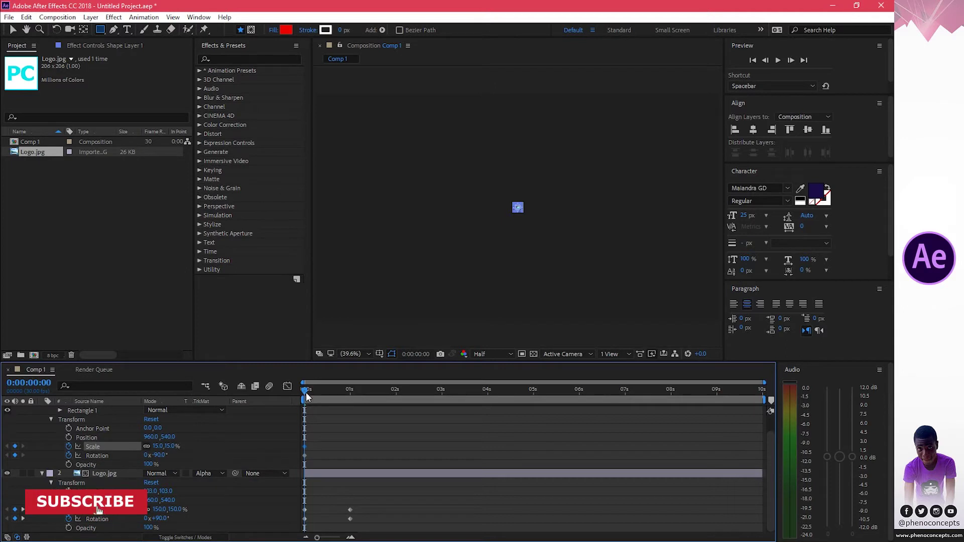
Set the shape's Scale to 100% and Rotation to 0° at 1 second, then collapse both layers
drag(305, 390, 350, 390)
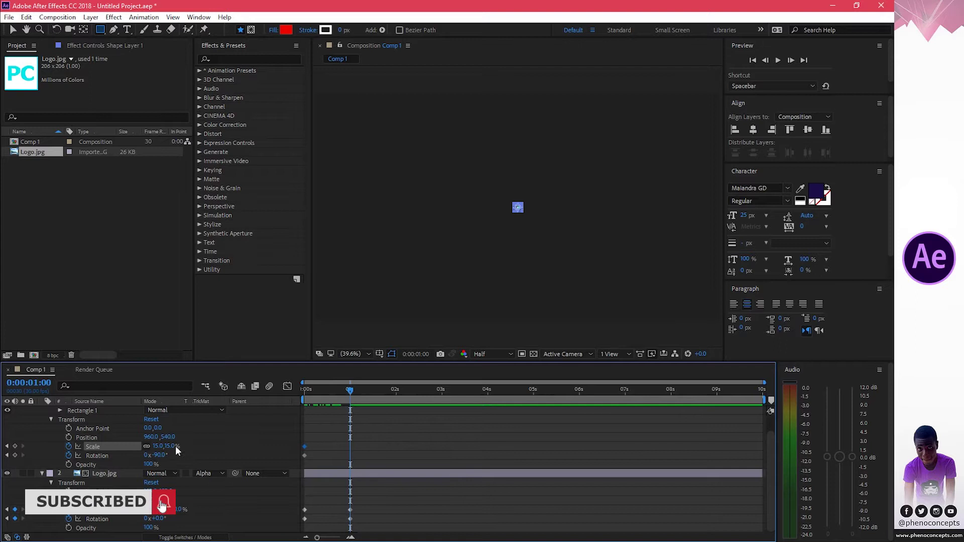
click(171, 447)
key(Return)
click(159, 455)
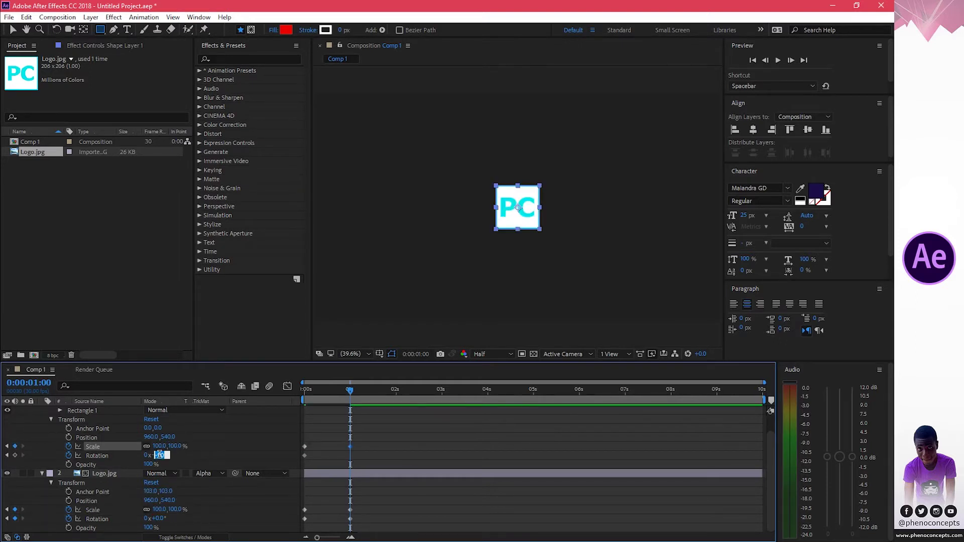
key(Return)
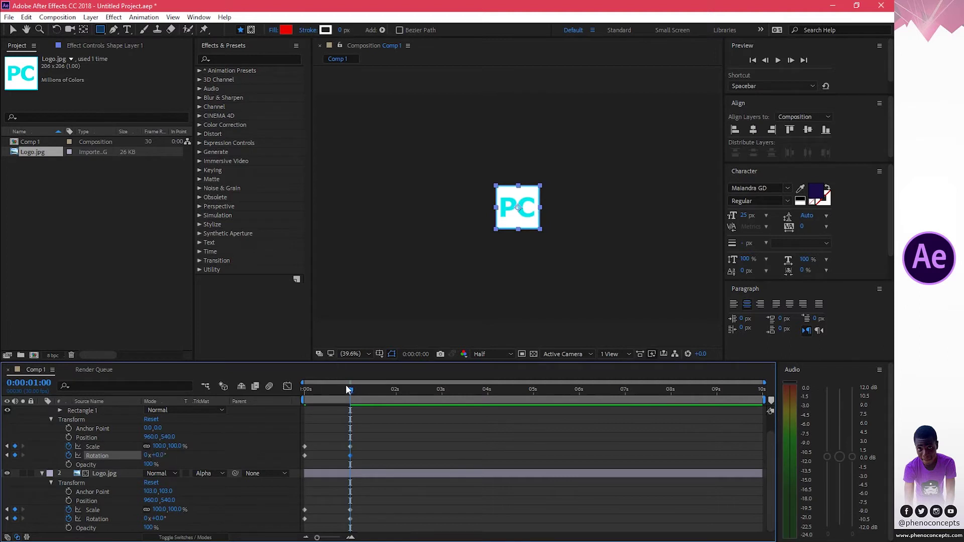
drag(336, 391, 1, 452)
scroll(101, 411, up, 1)
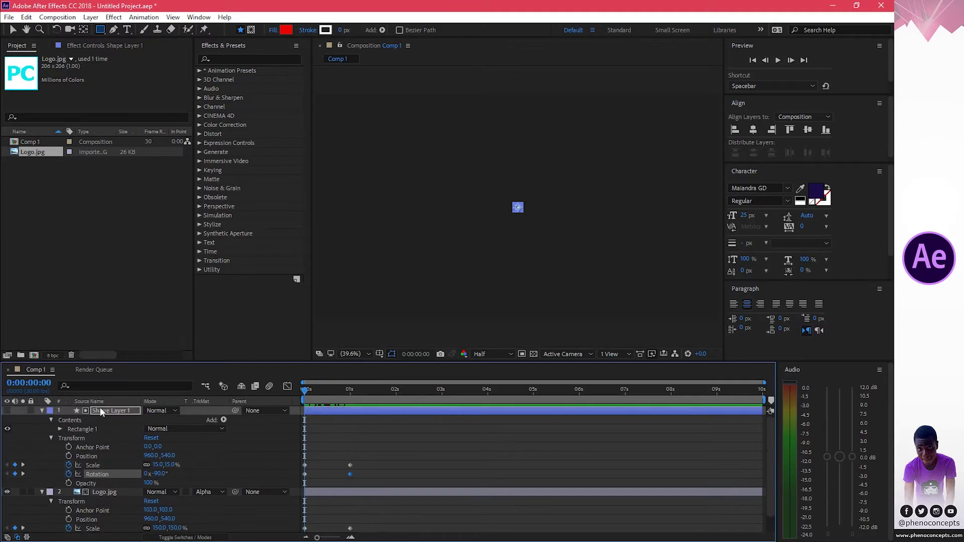
click(42, 410)
click(43, 420)
Preview the current one-second reveal animation
click(188, 489)
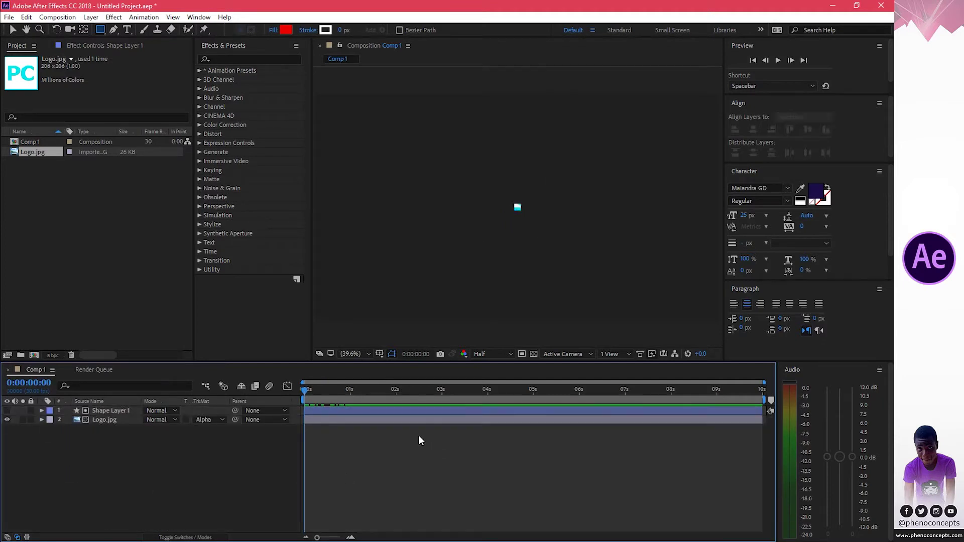
key(space)
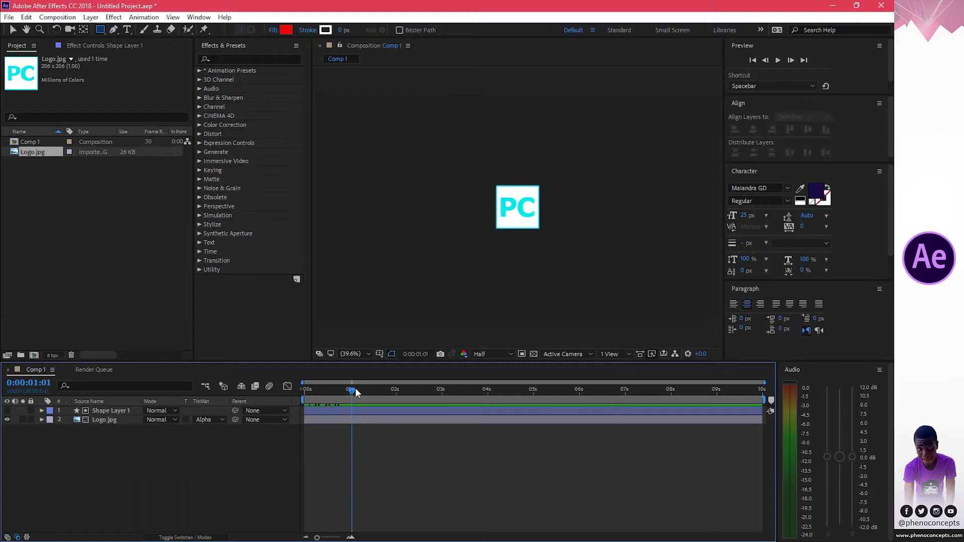
mouse_move(353, 394)
mouse_down()
mouse_move(309, 389)
mouse_move(351, 393)
mouse_up()
Move both layers' 1-second keyframes to the 2-second mark
click(342, 412)
shift+click(339, 422)
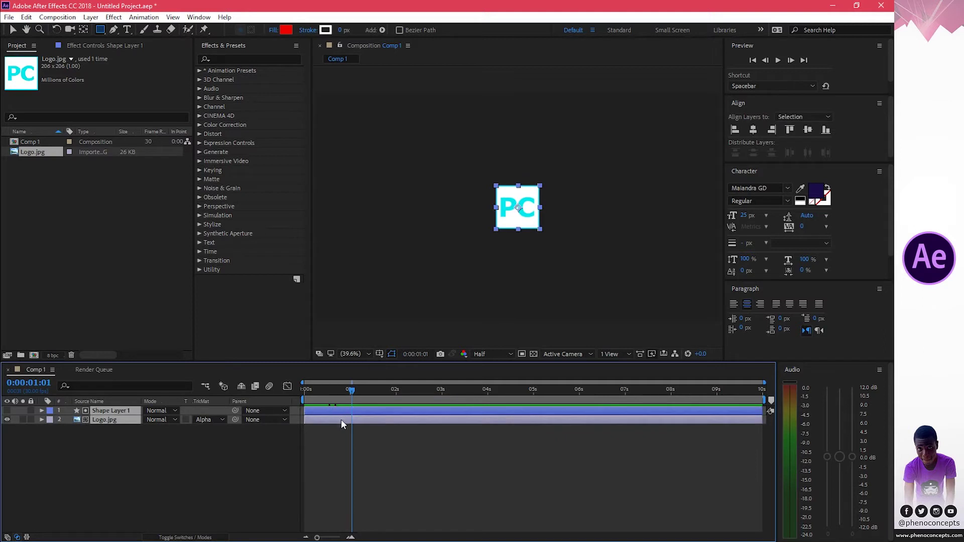
key(u)
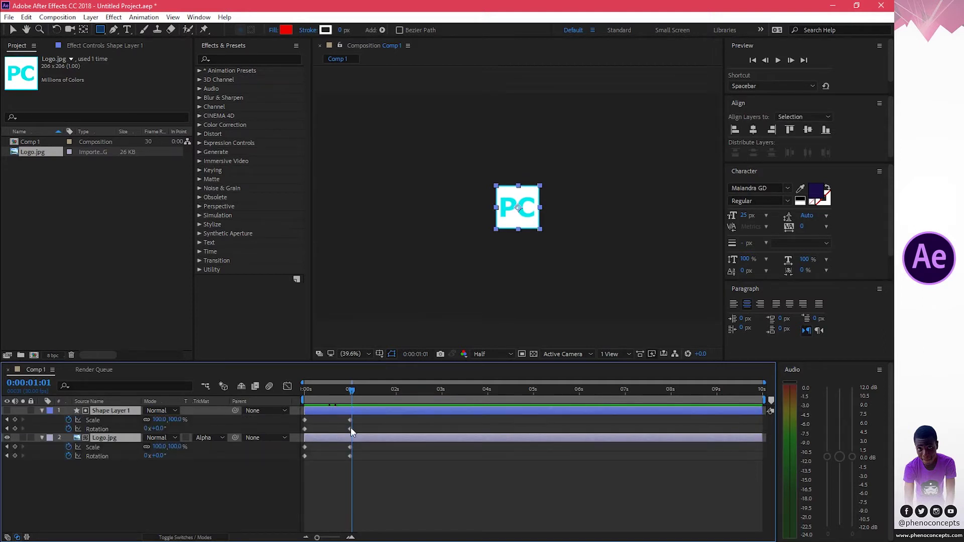
drag(354, 395, 399, 397)
drag(345, 419, 366, 460)
drag(351, 421, 365, 421)
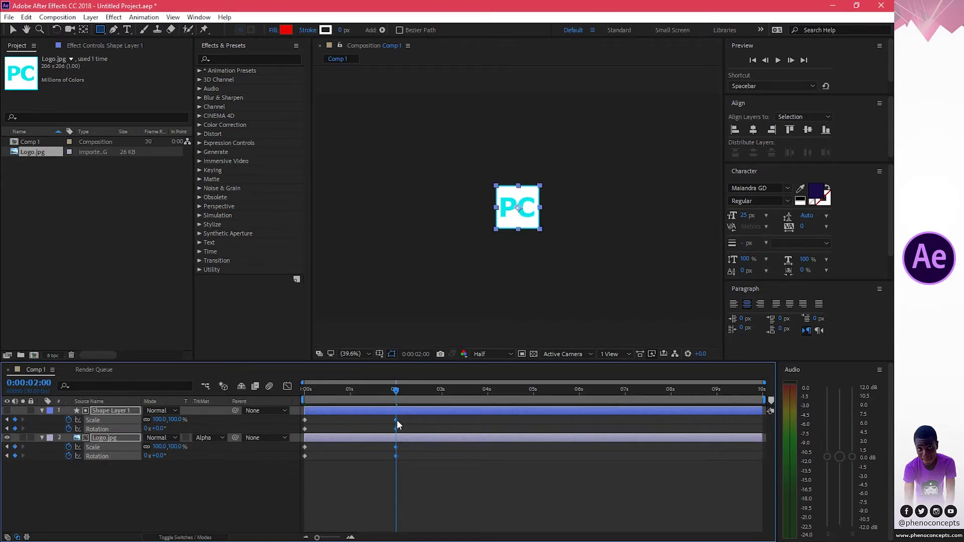
click(421, 478)
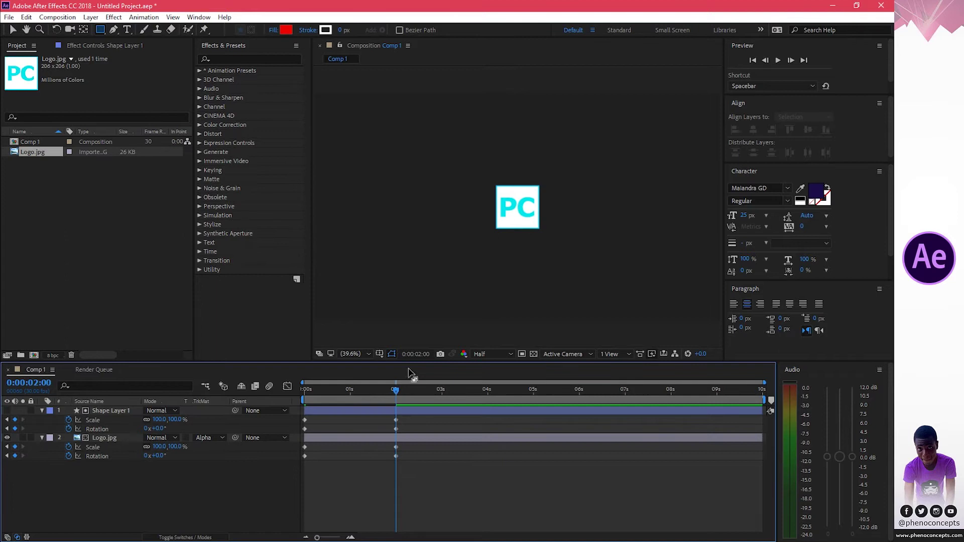
mouse_move(395, 392)
mouse_down()
mouse_move(298, 393)
mouse_move(384, 394)
mouse_up()
drag(411, 467, 302, 418)
Apply Easy Ease to all eight logo and shape keyframes
right_click(306, 429)
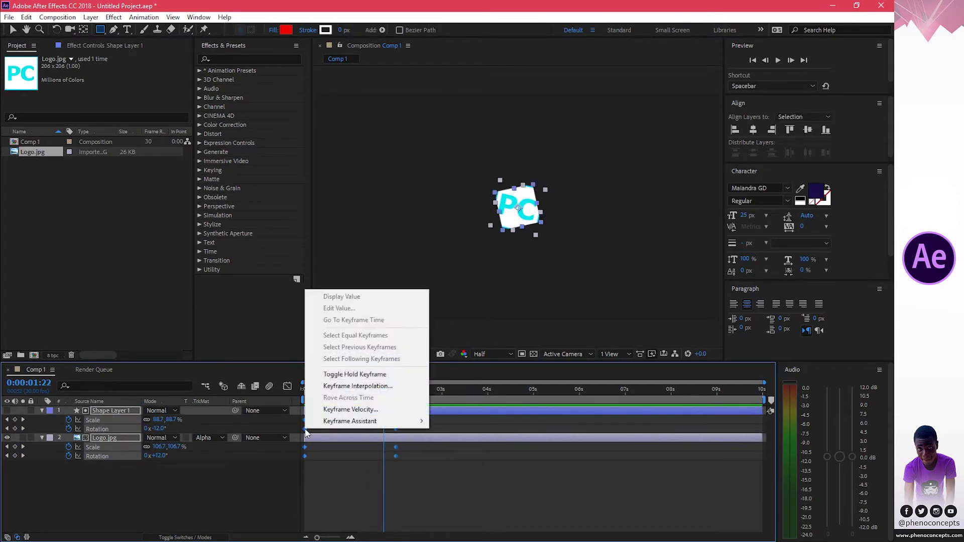
mouse_move(379, 421)
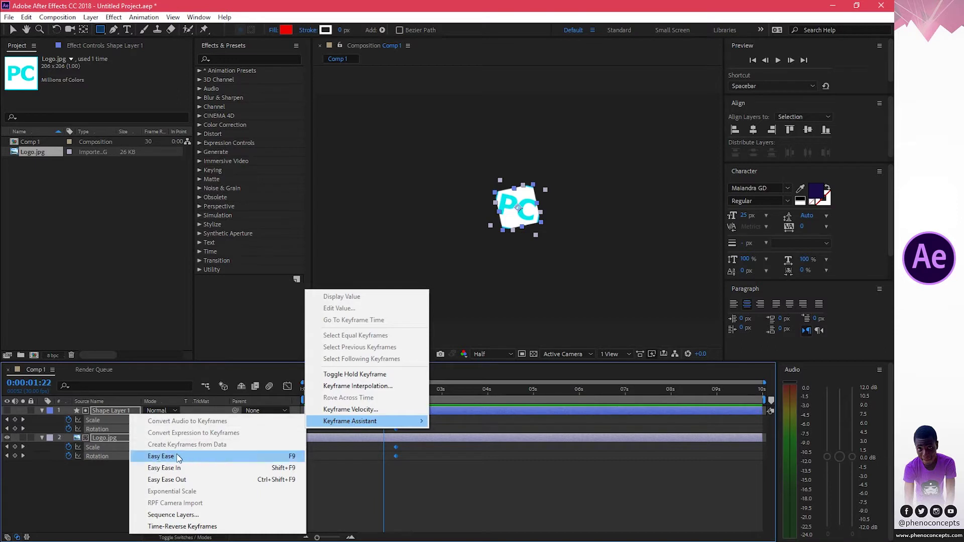
click(161, 456)
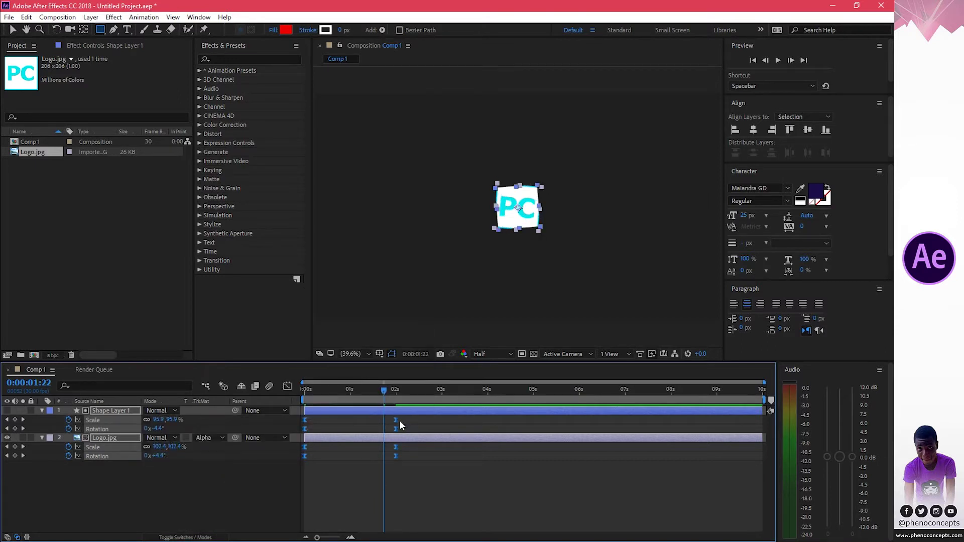
click(406, 462)
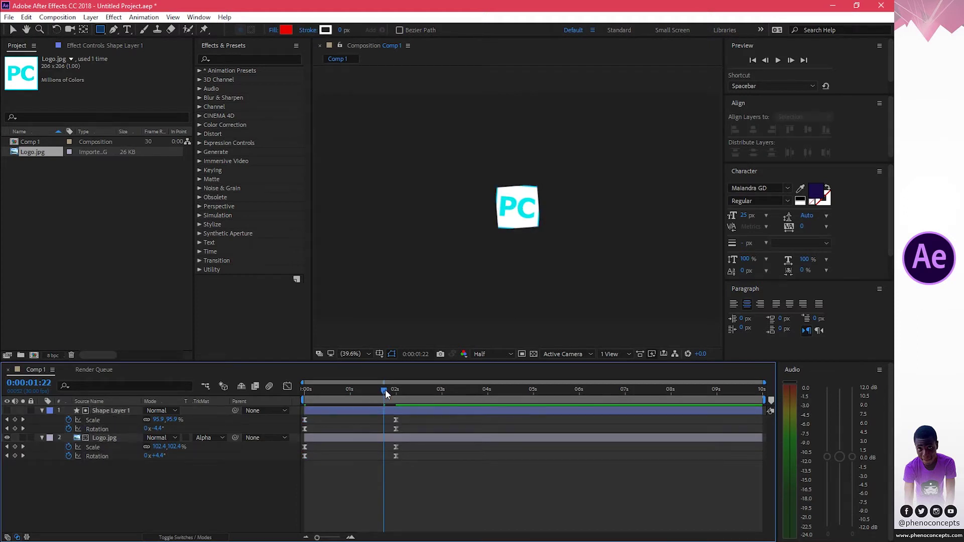
drag(385, 389, 441, 398)
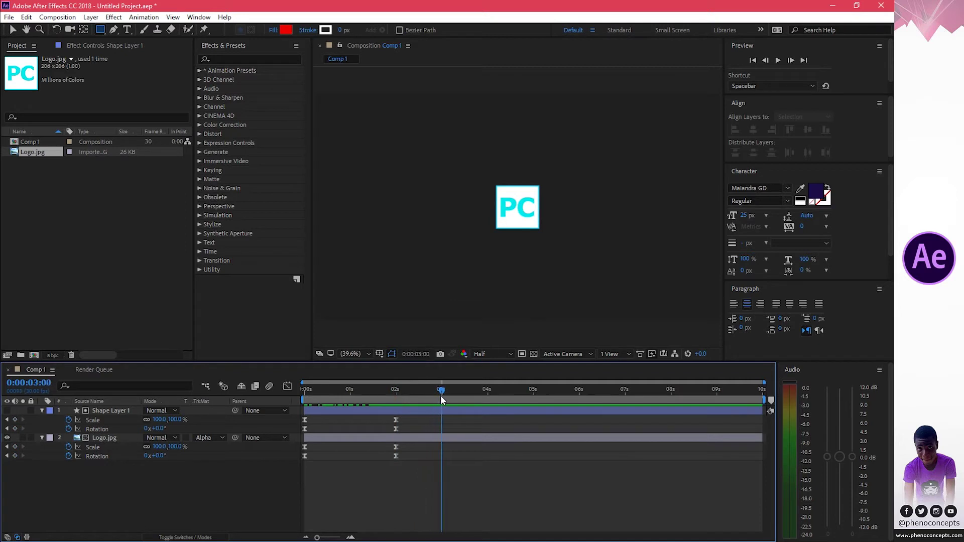
Type 'JUST A TUTORIAL' as a new text layer below the logo and select the text
click(42, 411)
click(43, 419)
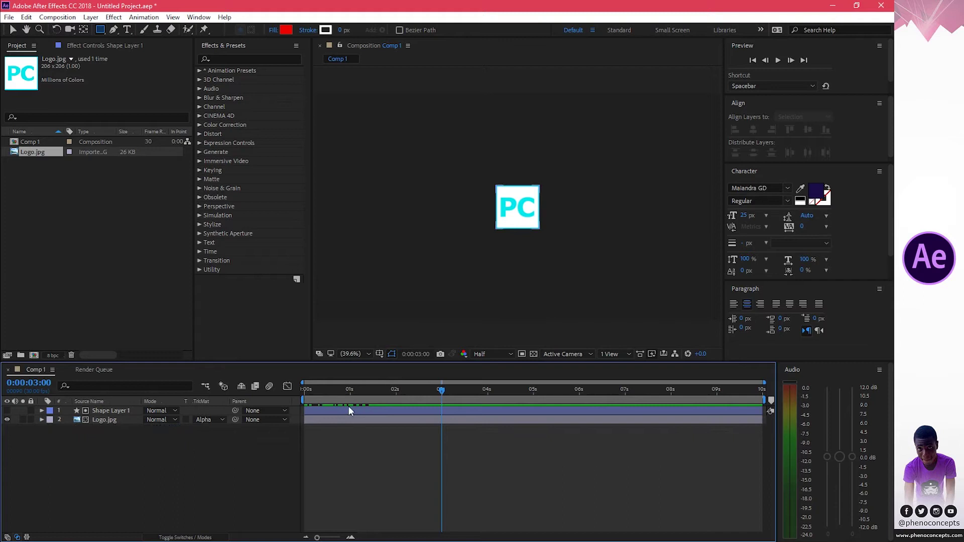
click(127, 30)
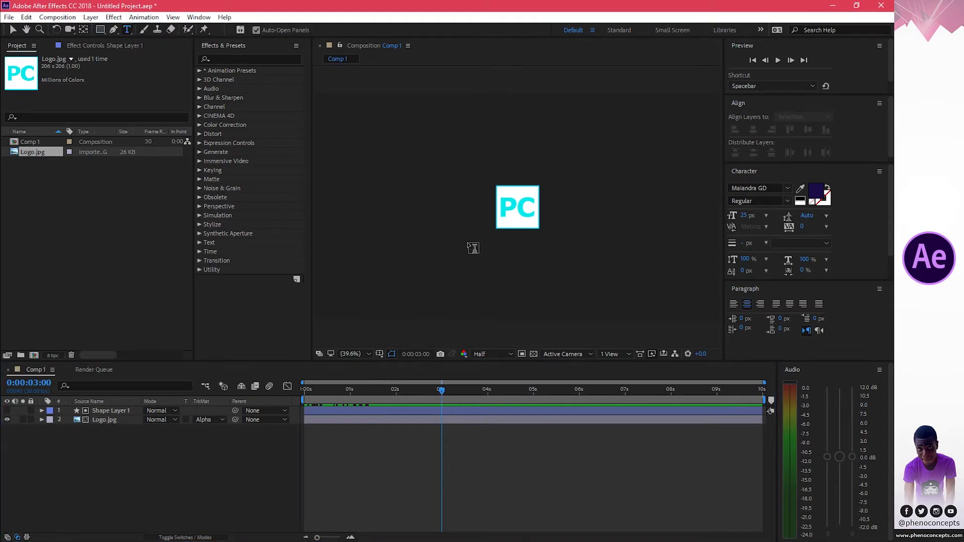
click(483, 253)
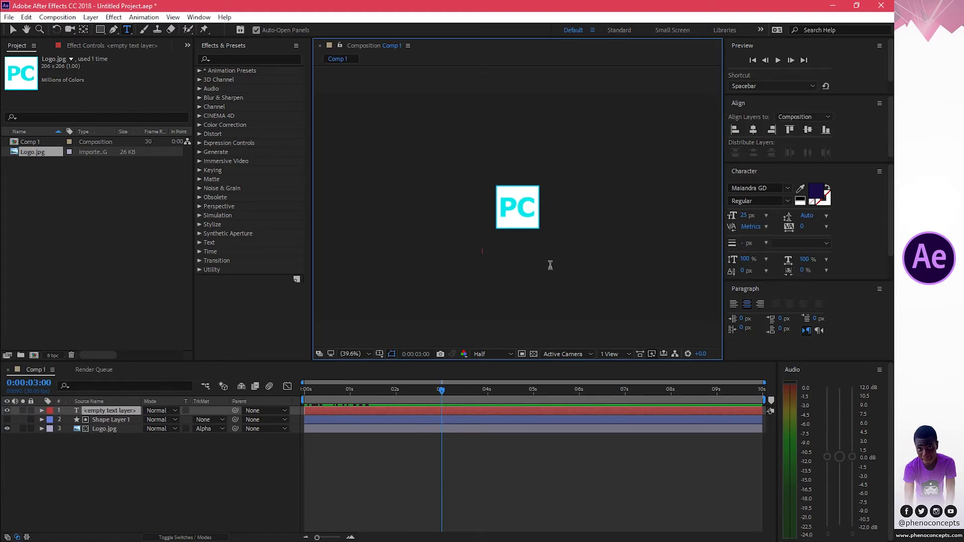
text(JUST A T)
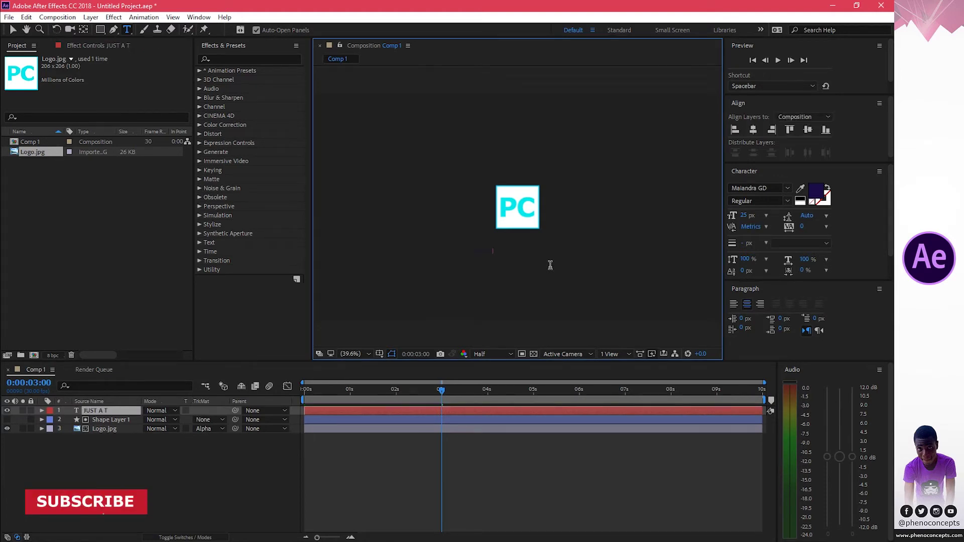
text(UTORIAL)
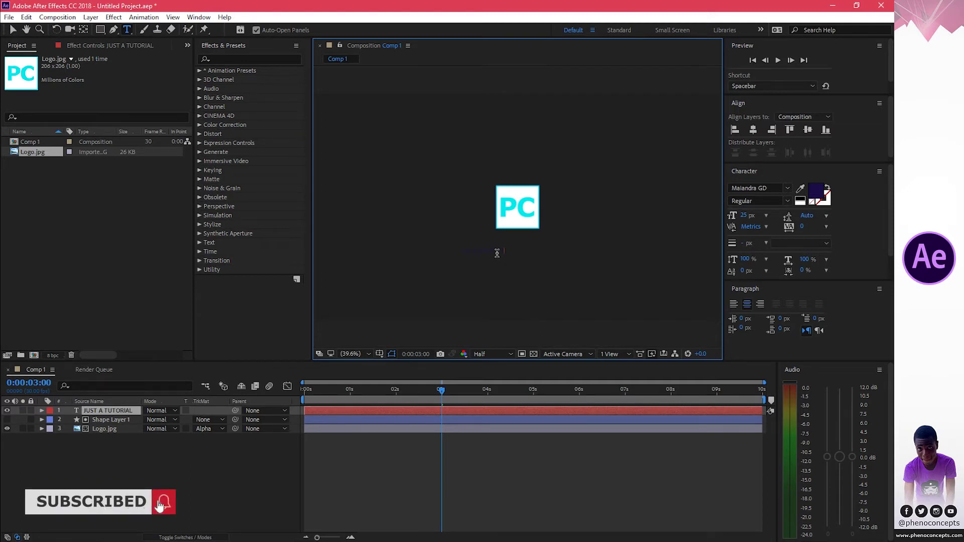
key(ctrl+a)
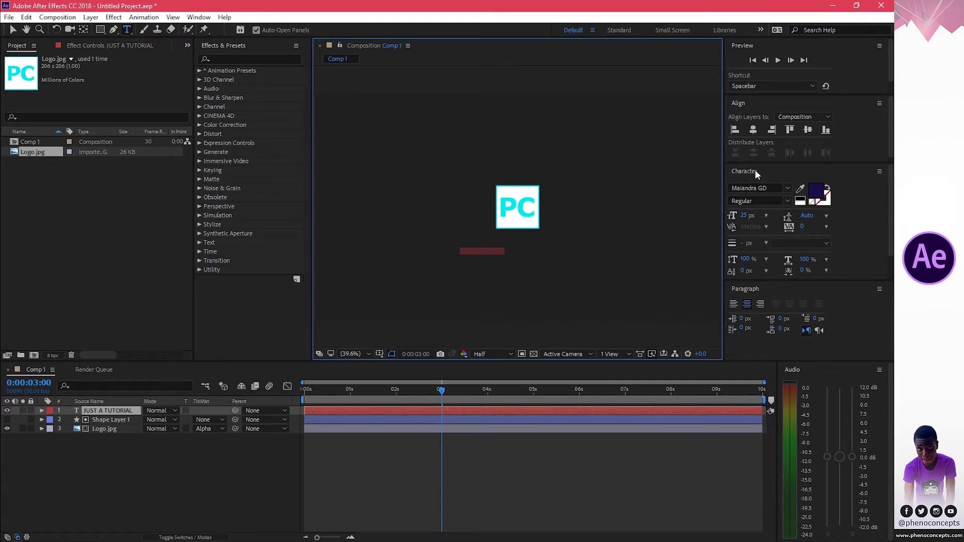
Set the text fill colour to white
click(814, 192)
drag(659, 90, 606, 45)
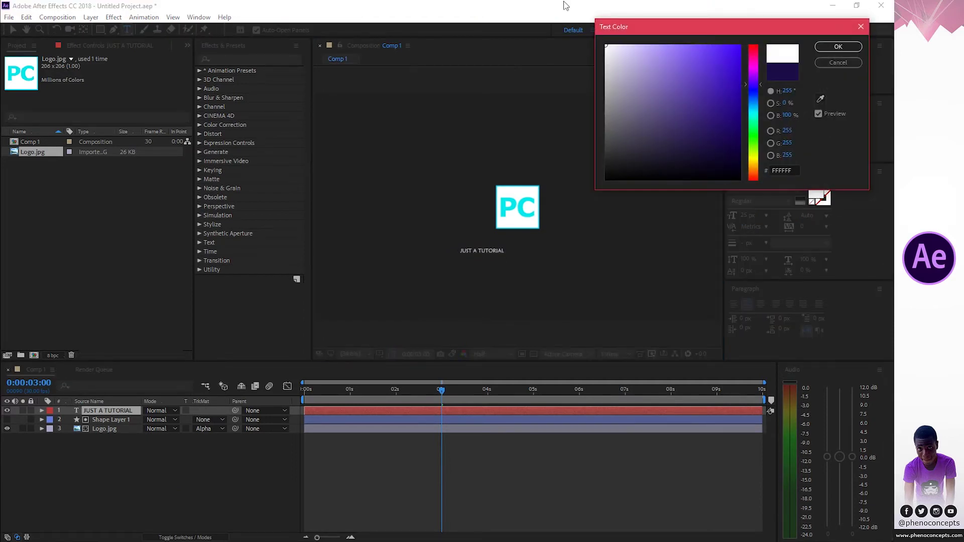
click(846, 49)
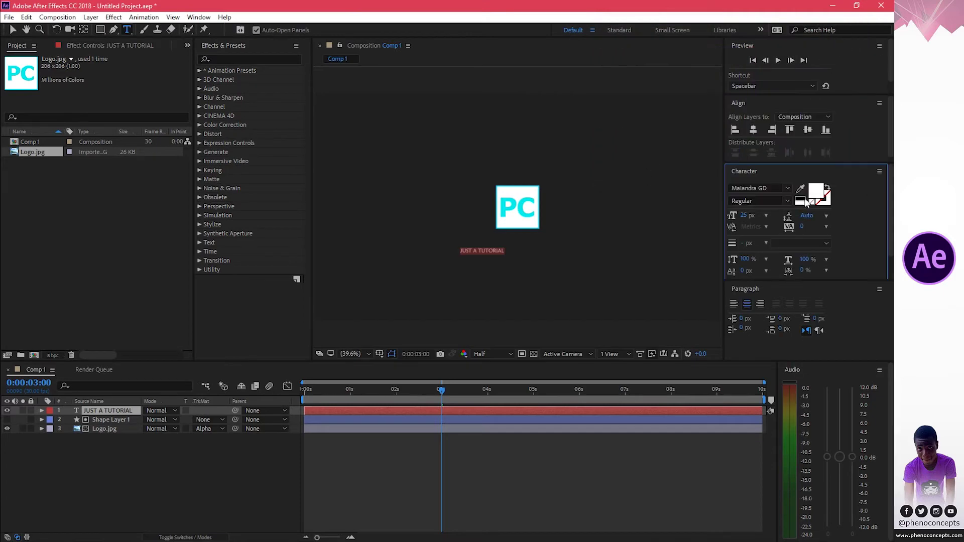
click(202, 18)
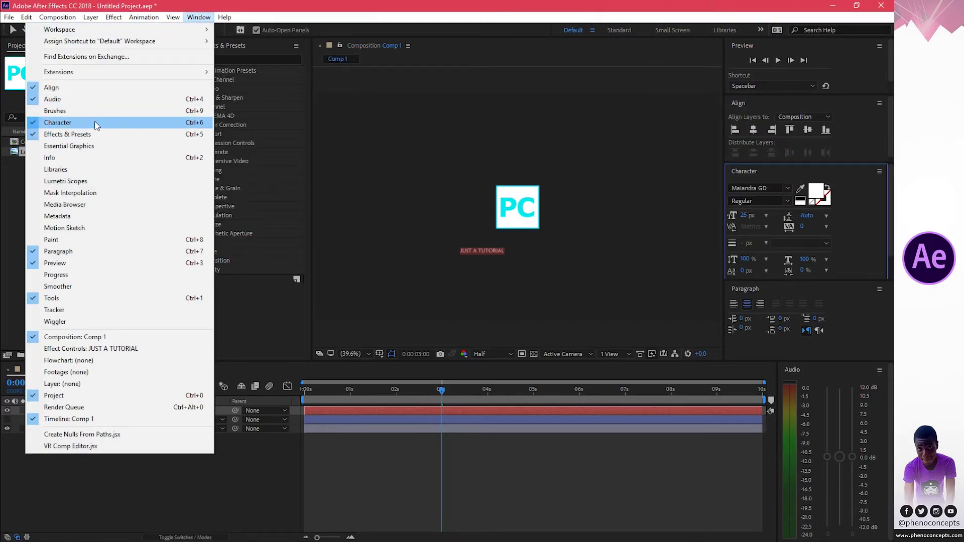
click(787, 201)
Change the text font to Verdana Bold at 36 px
click(776, 189)
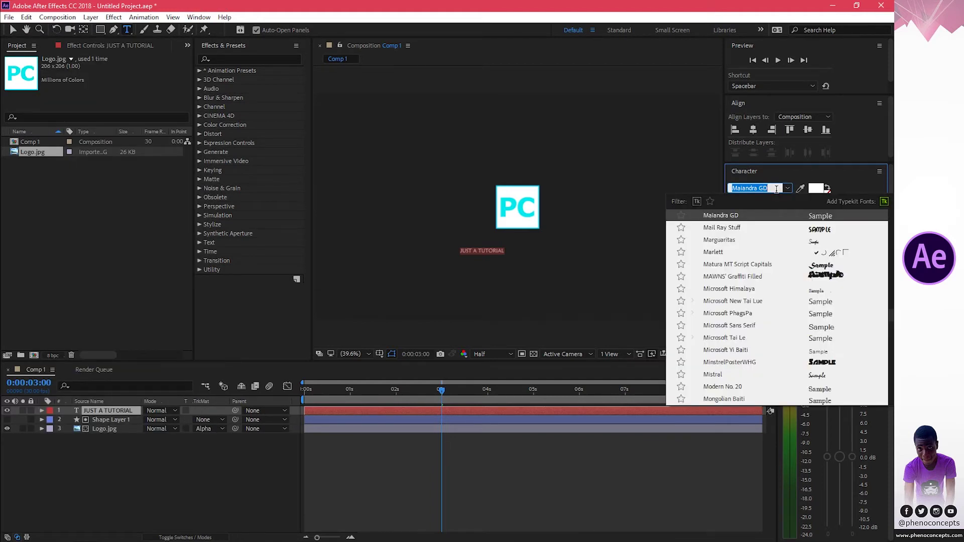
text(verdana)
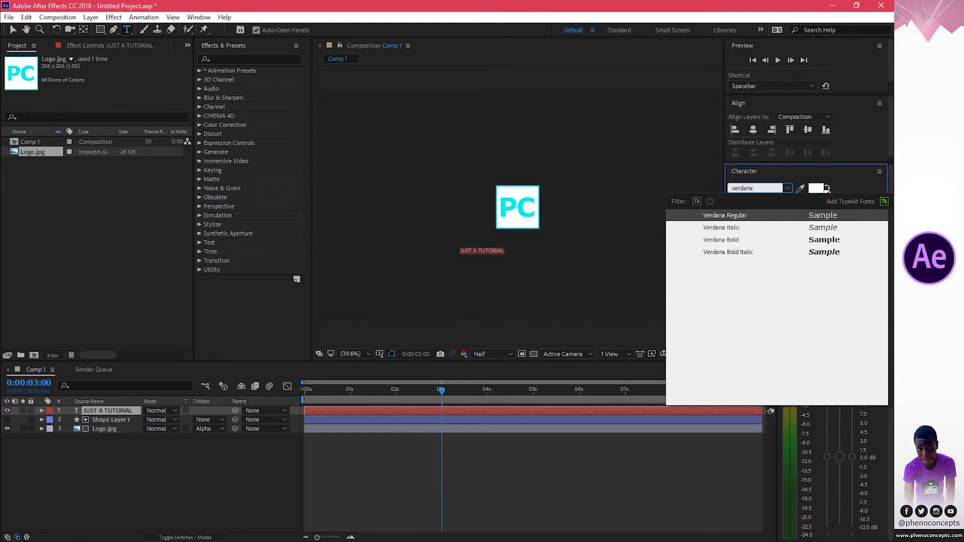
click(722, 243)
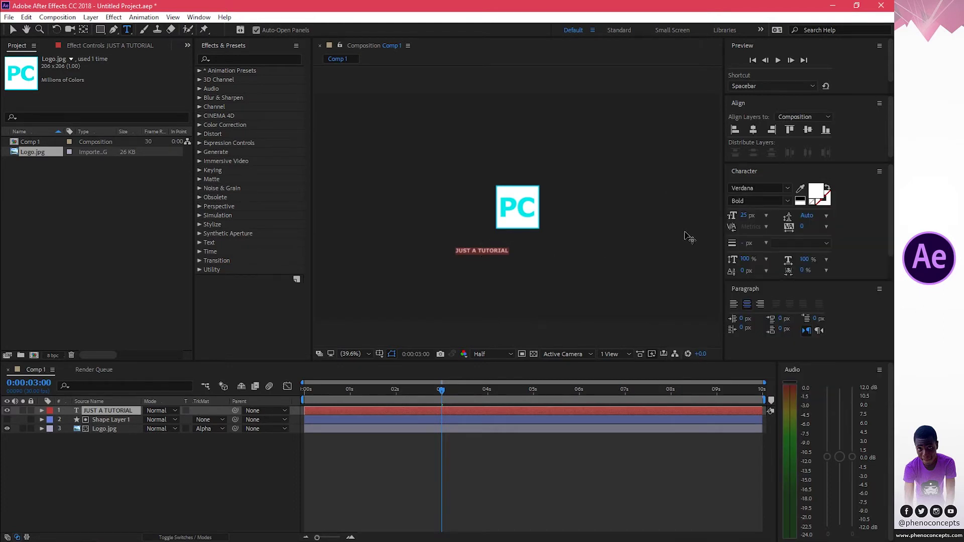
click(766, 216)
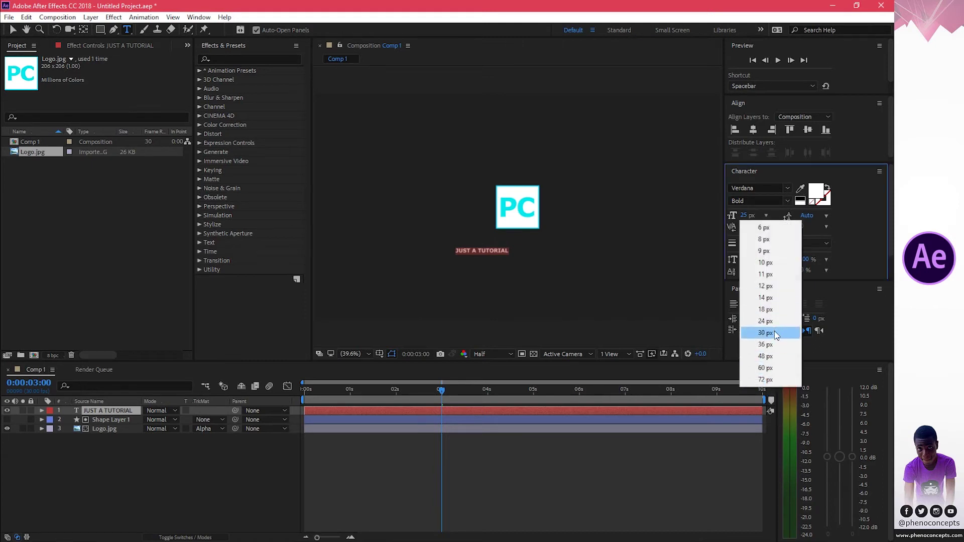
click(766, 333)
click(767, 216)
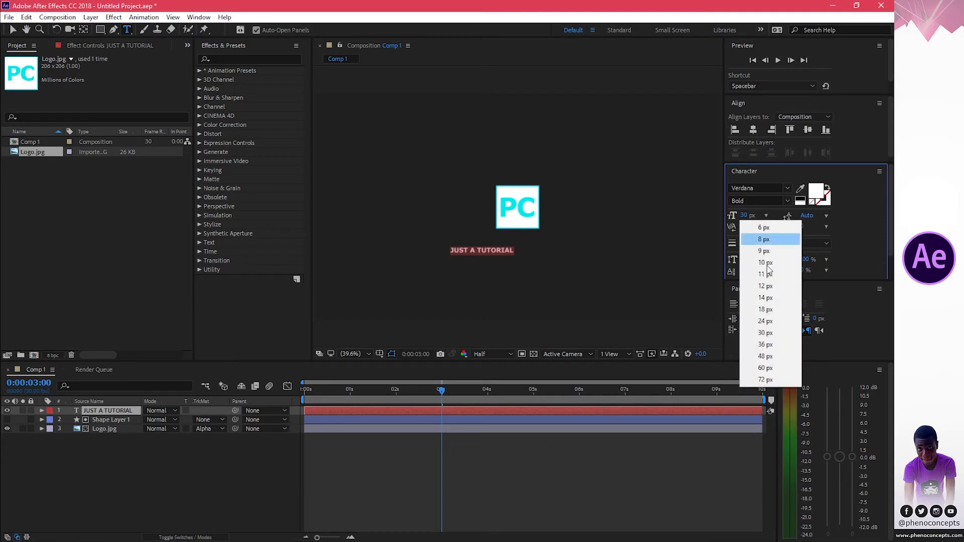
click(771, 344)
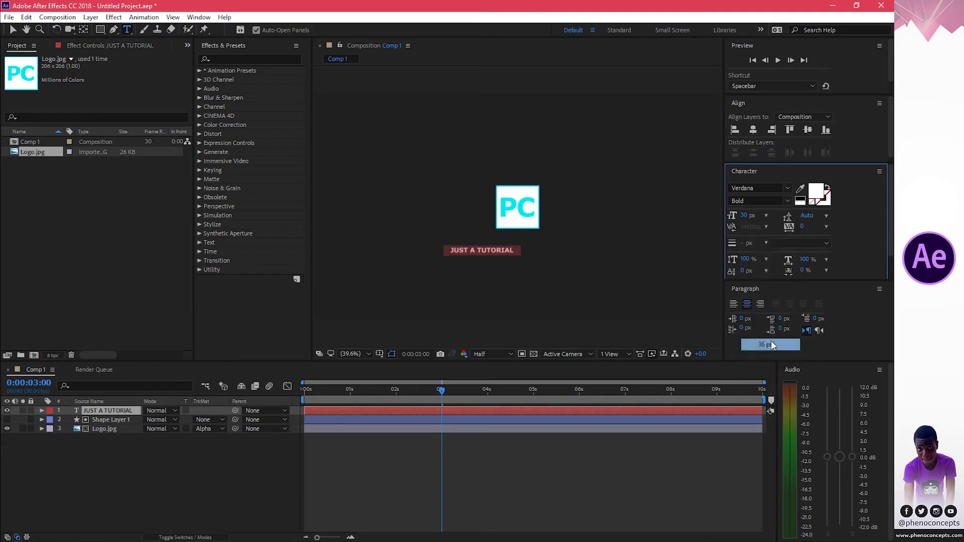
click(512, 252)
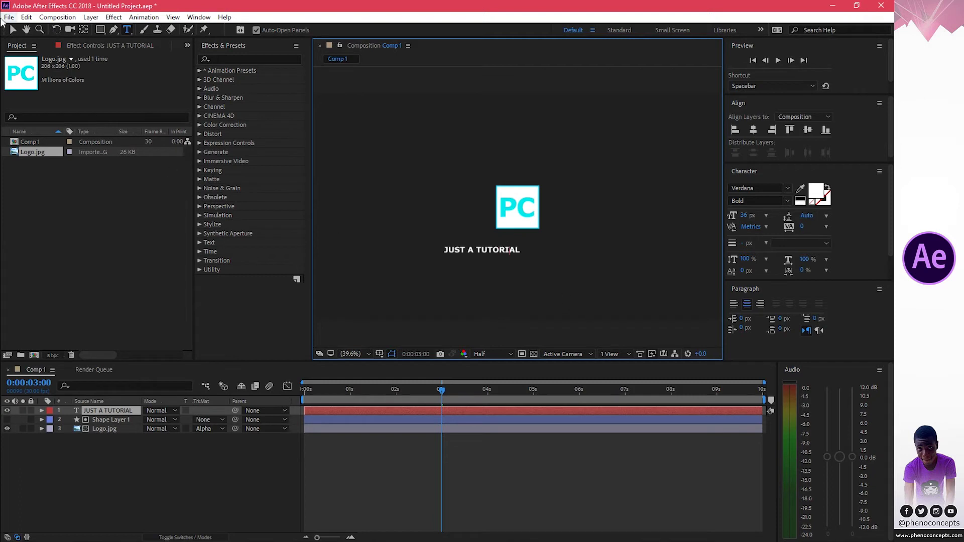
Move the JUST A TUTORIAL title under the PC logo and restore the Align panel
click(12, 30)
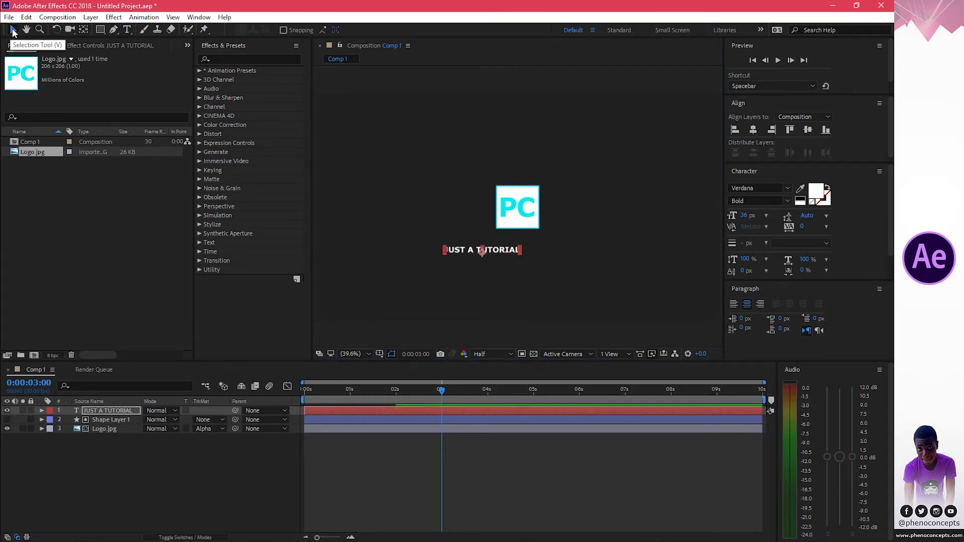
drag(495, 251, 531, 237)
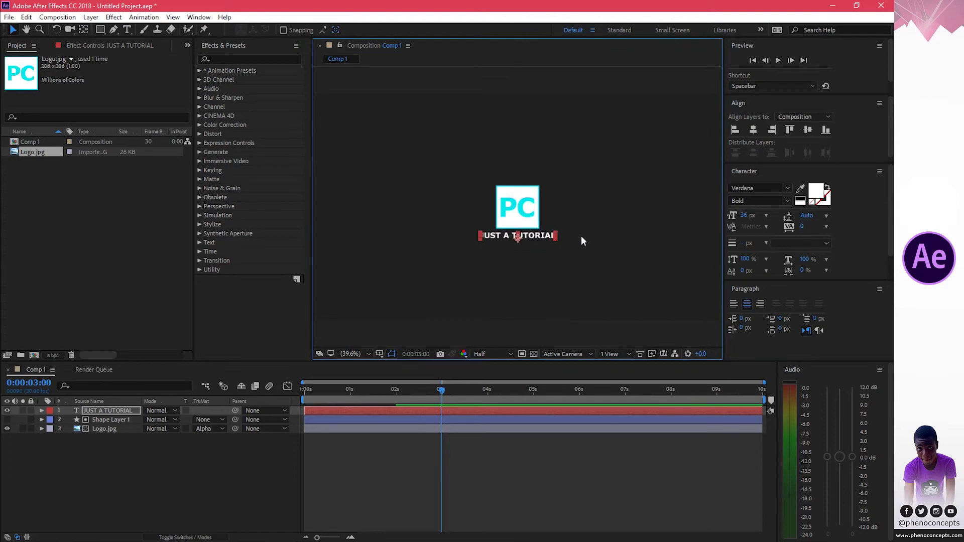
click(199, 17)
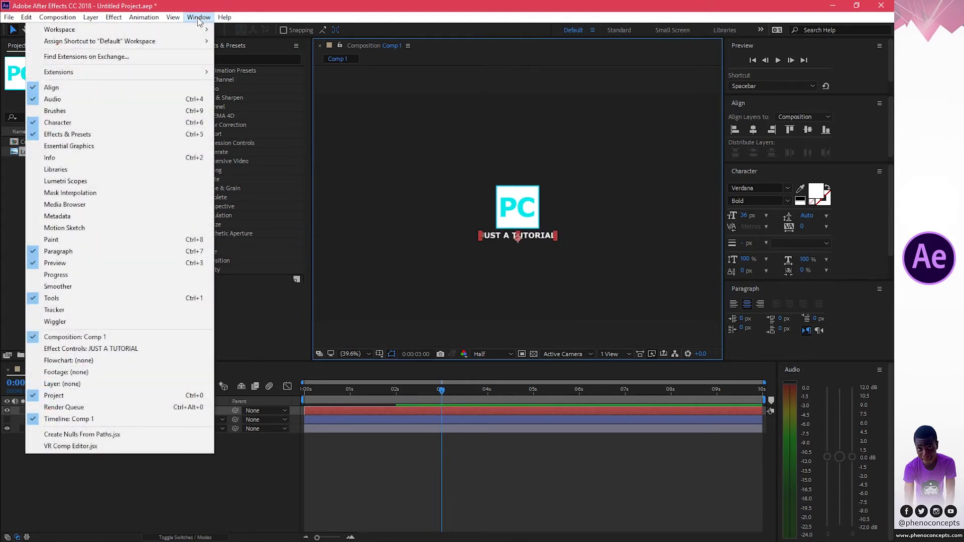
click(68, 89)
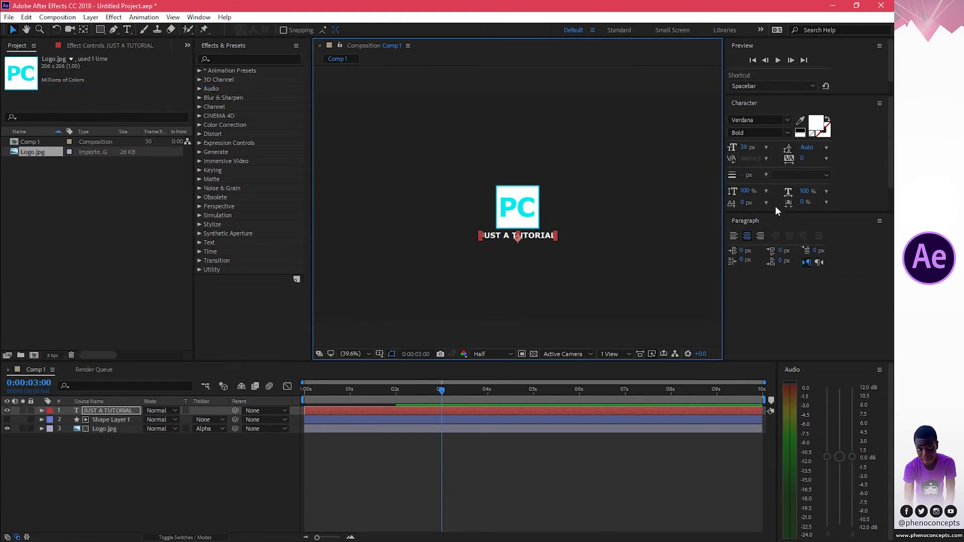
click(199, 17)
click(68, 89)
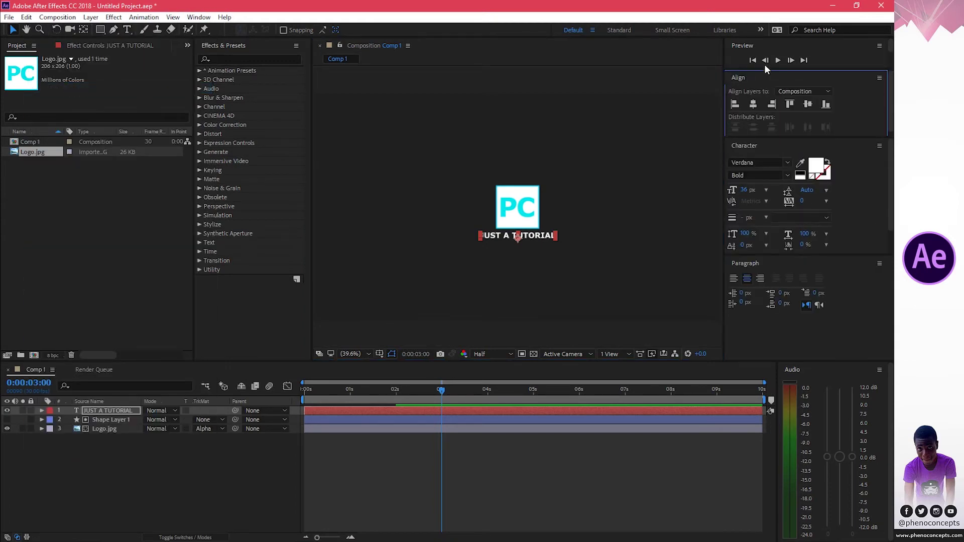
Centre the title horizontally and vertically, then nudge it down just below the logo
click(754, 104)
click(807, 105)
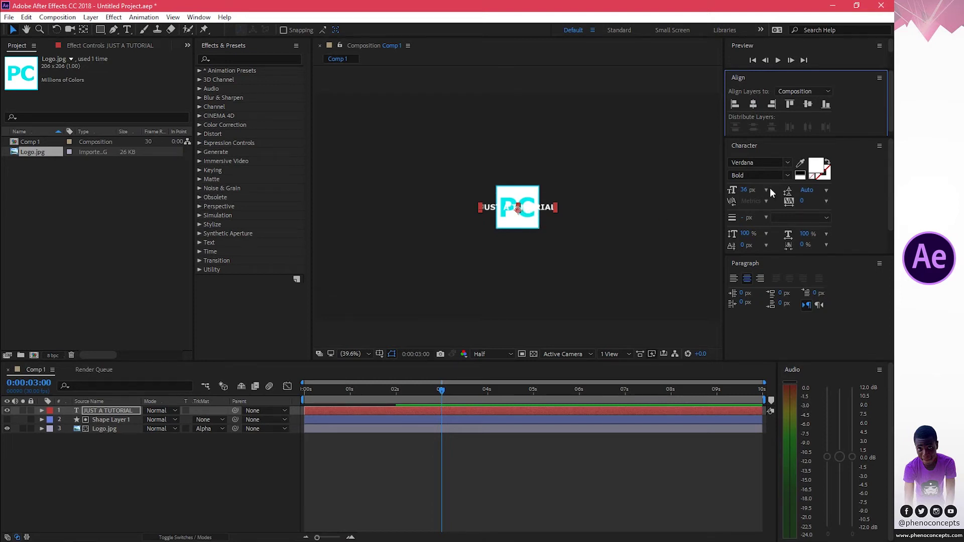
key(Down)
key(Down)
key(Down)
key(Down)
key(Down)
key(Down)
key(Down)
key(Down)
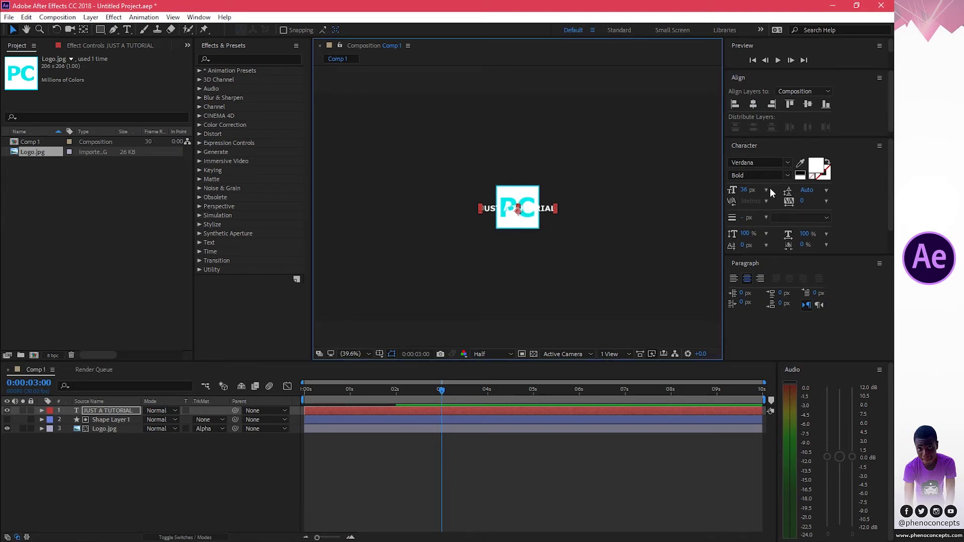
key(Down)
key(Down)
key(Down)
key(Down)
key(Down)
key(Down)
key(Down)
key(Down)
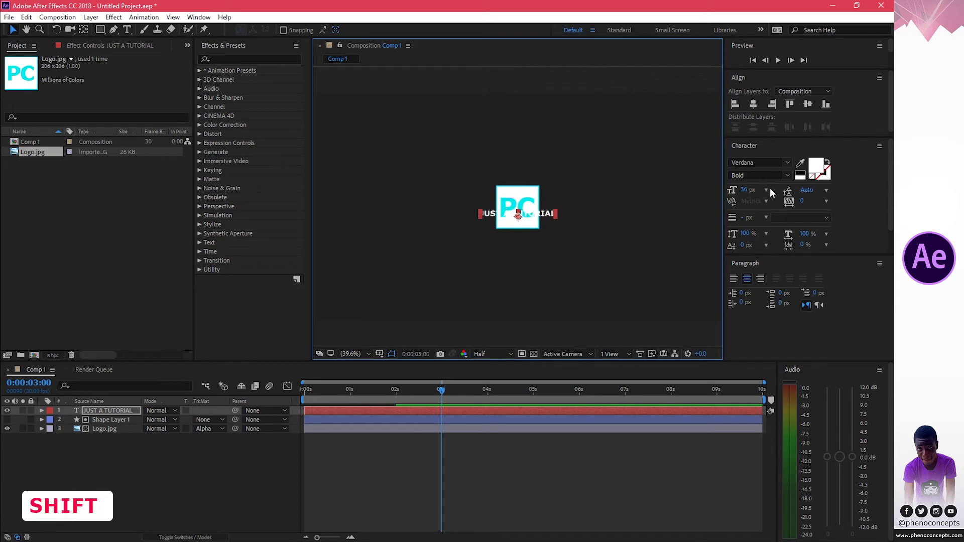
key(shift+Down)
key(shift+Down)
key(shift+Down)
key(shift+Down)
key(shift+Down)
key(shift+Down)
key(shift+Down)
key(shift+Down)
key(shift+Down)
key(shift+Down)
key(shift+Down)
key(shift+Down)
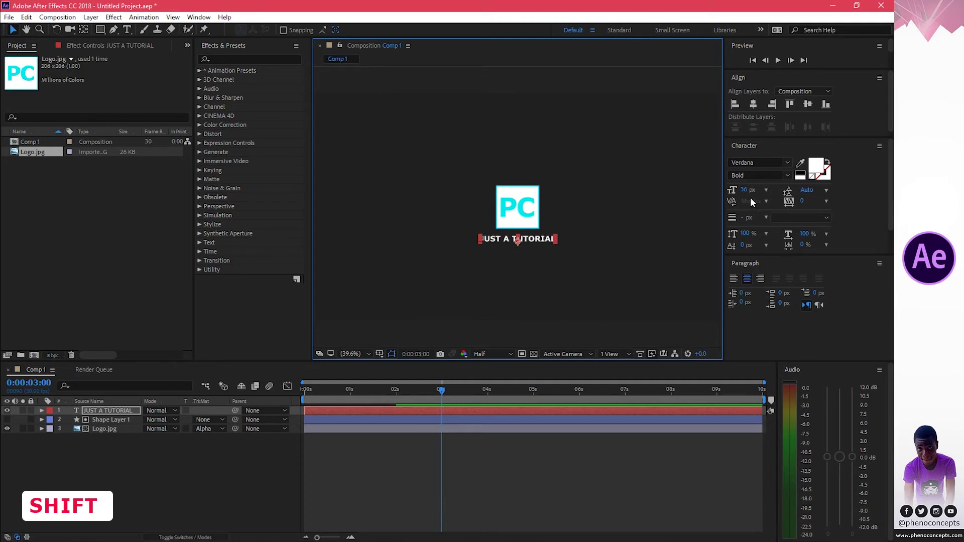
click(515, 492)
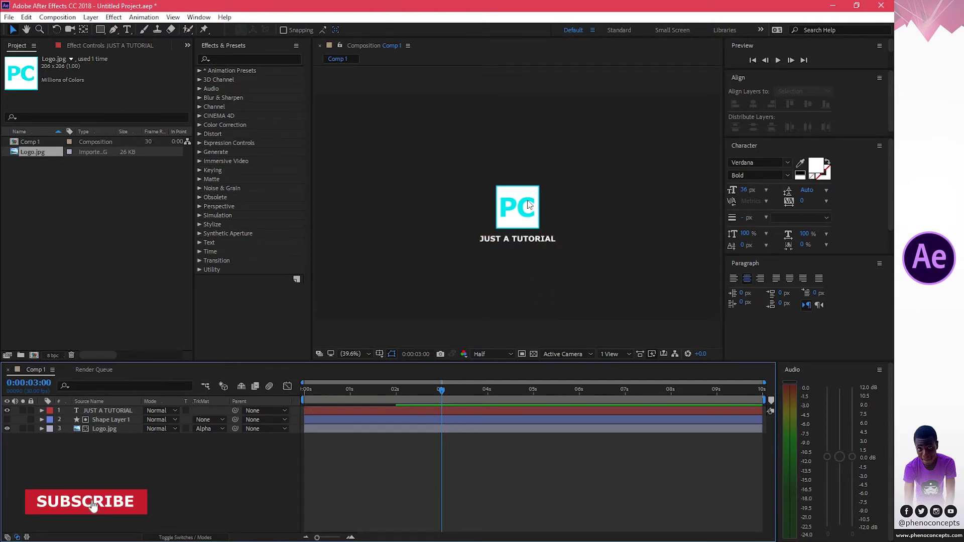
Draw a red rectangle covering the title text, viewing the composition at 100%
click(371, 413)
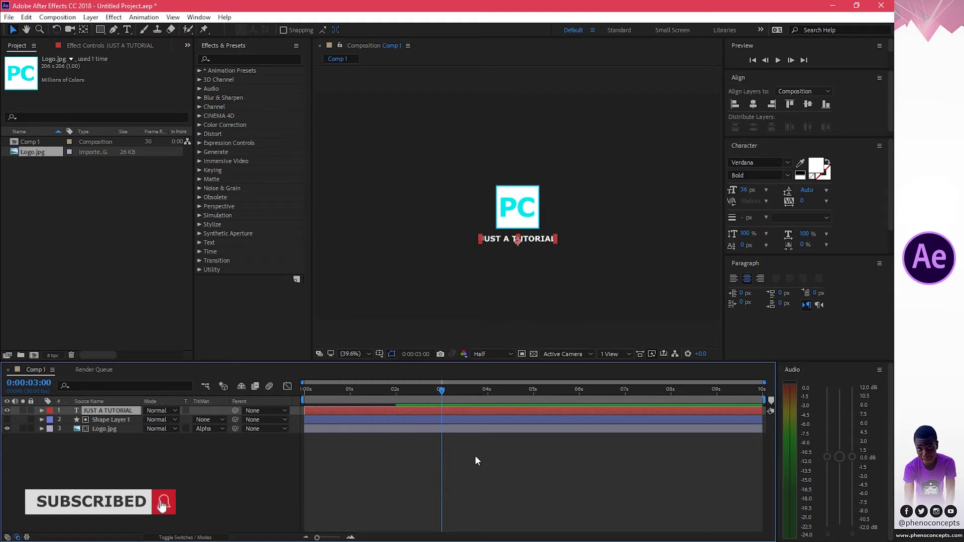
click(429, 452)
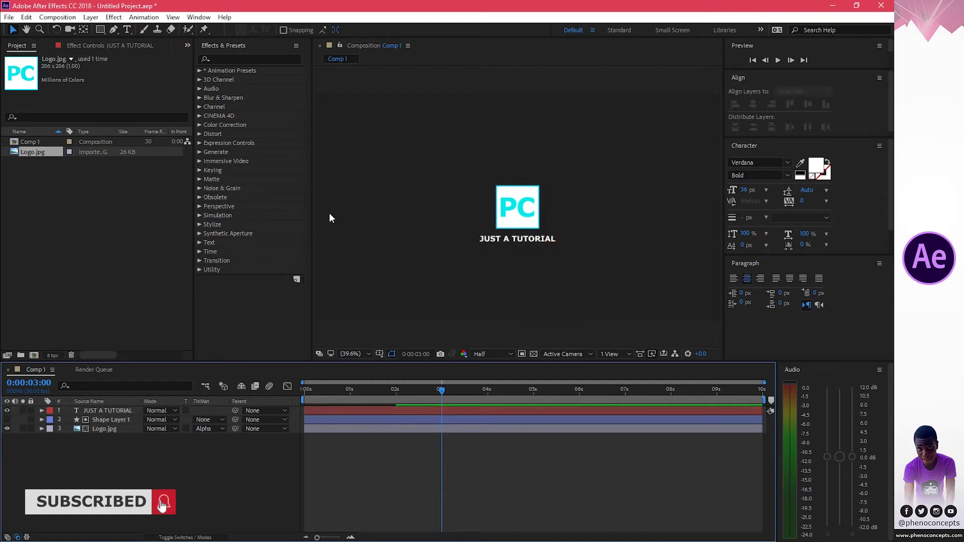
click(102, 30)
key(slash)
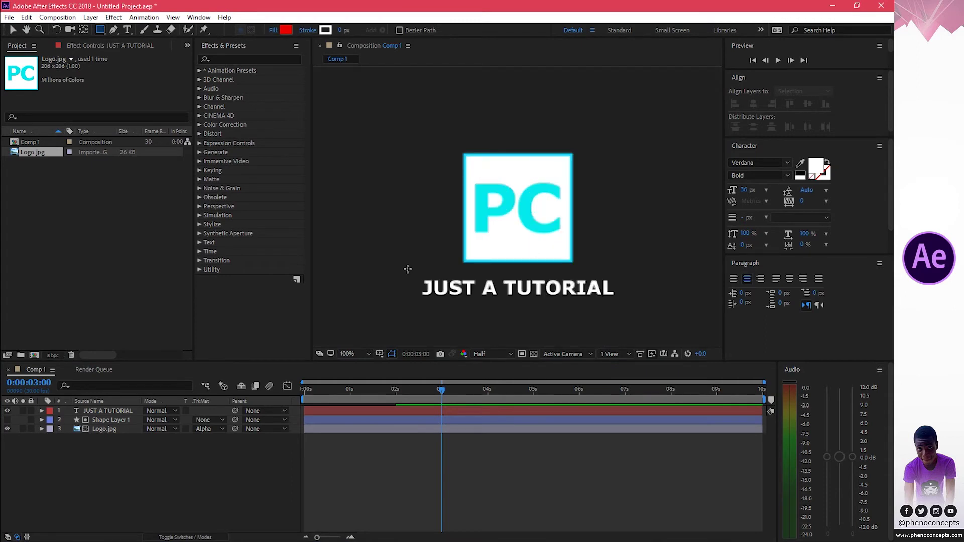
drag(406, 272, 626, 301)
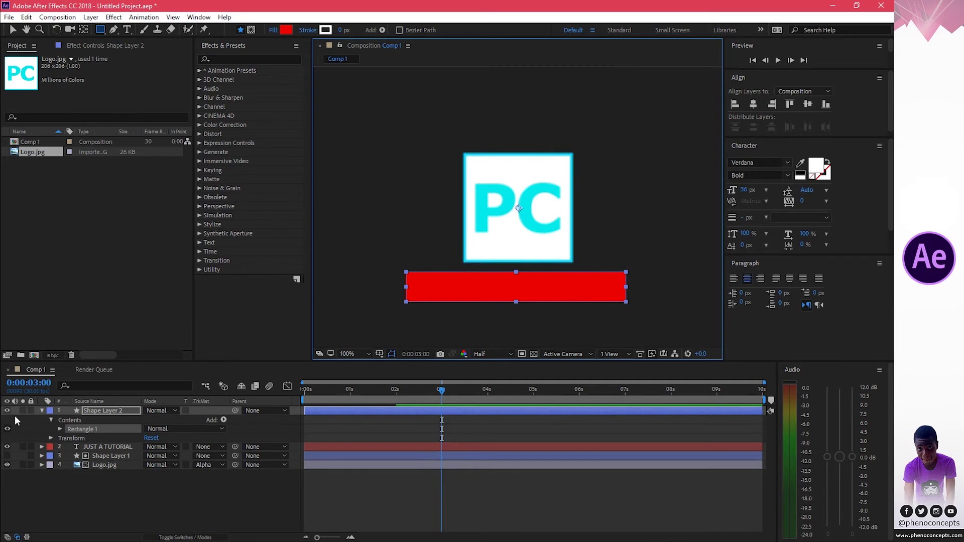
click(41, 411)
click(146, 467)
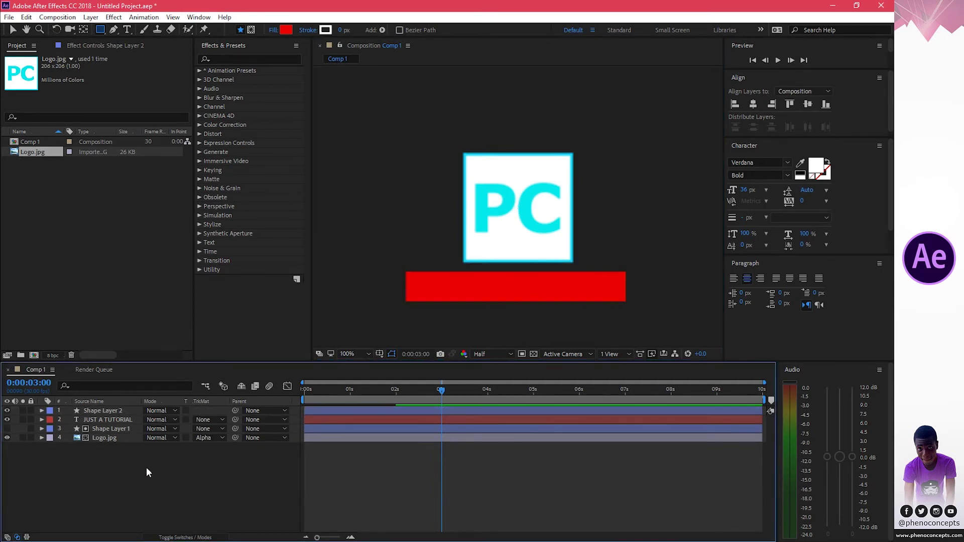
Set the JUST A TUTORIAL layer's track matte to Alpha Matte 'Shape Layer 2'
click(113, 419)
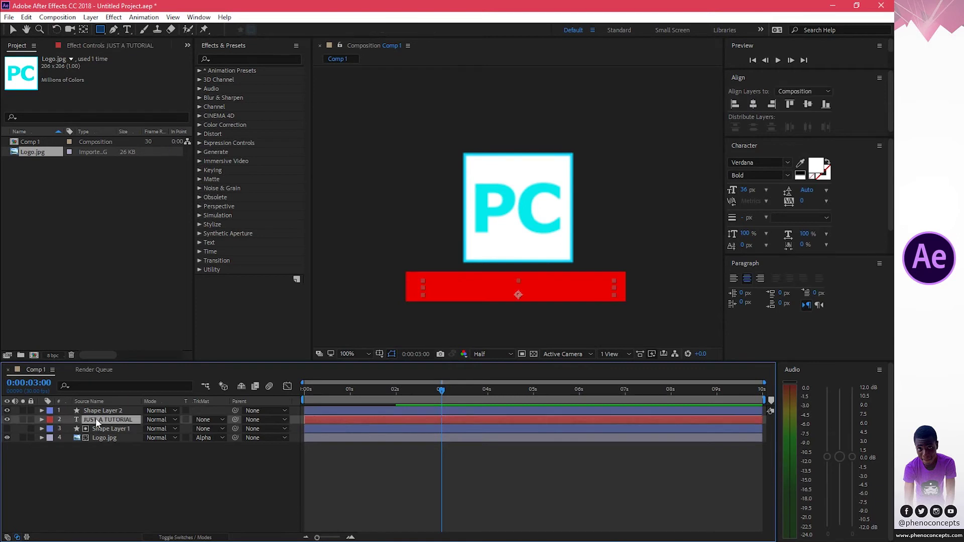
click(203, 420)
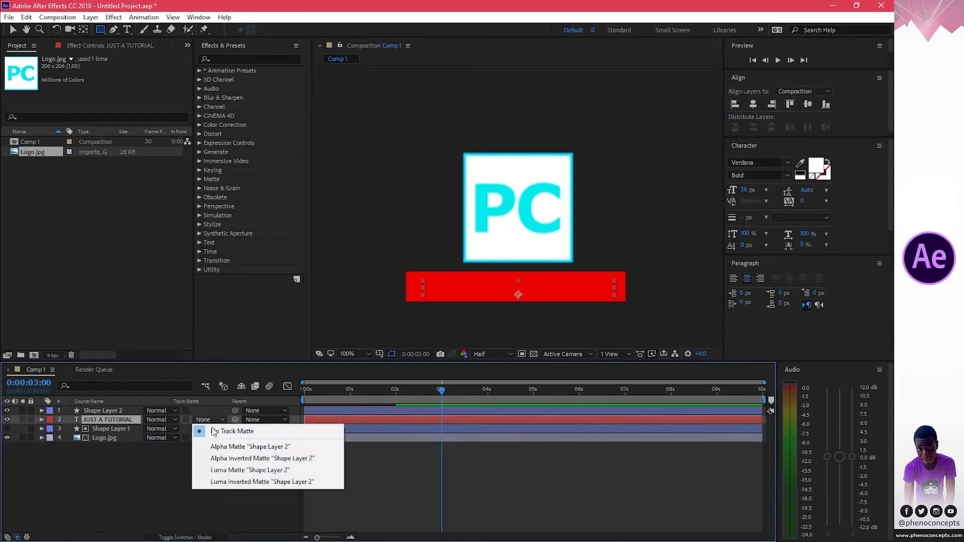
click(274, 449)
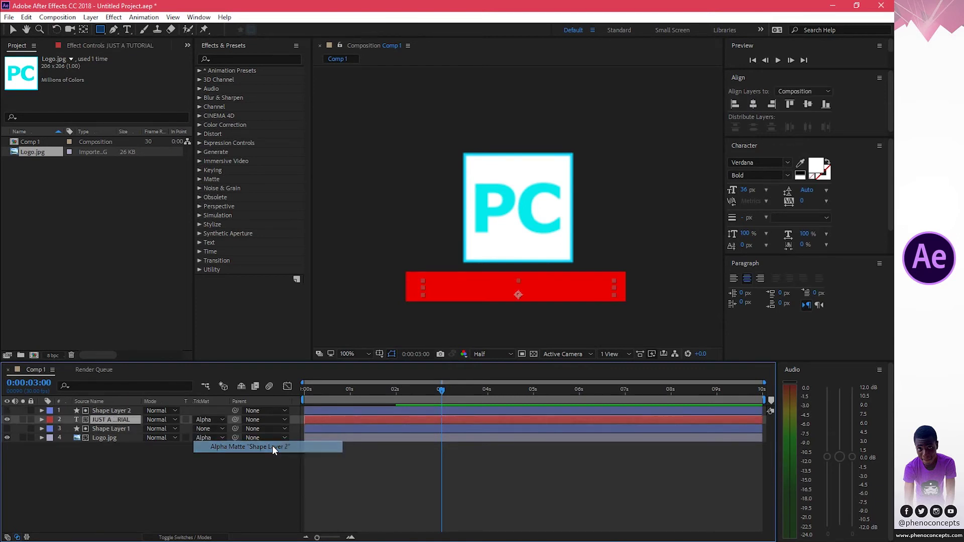
click(358, 353)
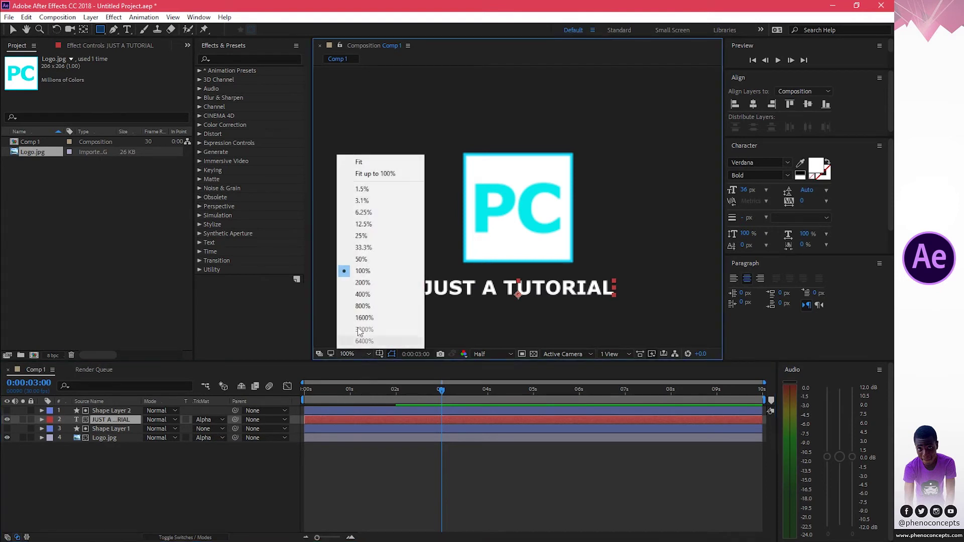
Keyframe the text's Position at 3:00 and 3:29, lowering it at 3:00 so it rises
click(366, 161)
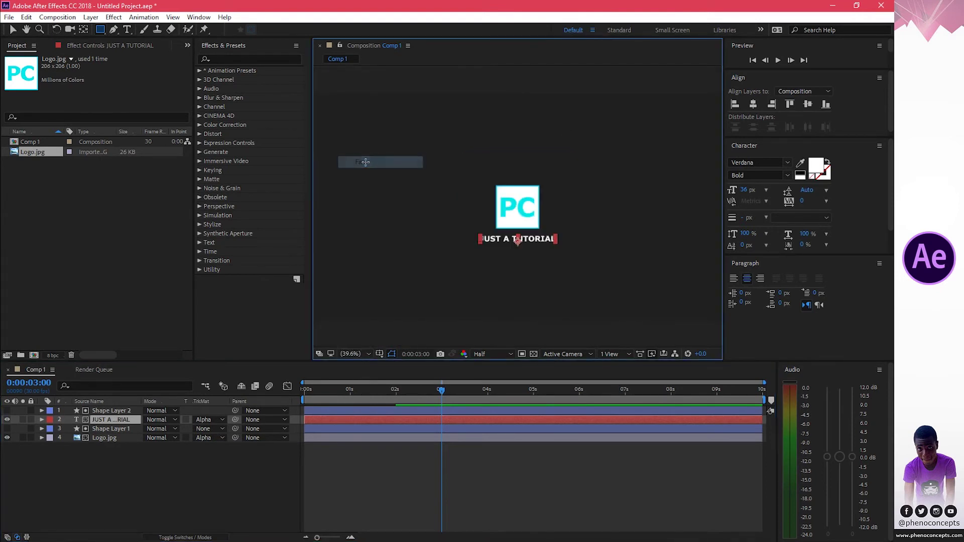
click(496, 452)
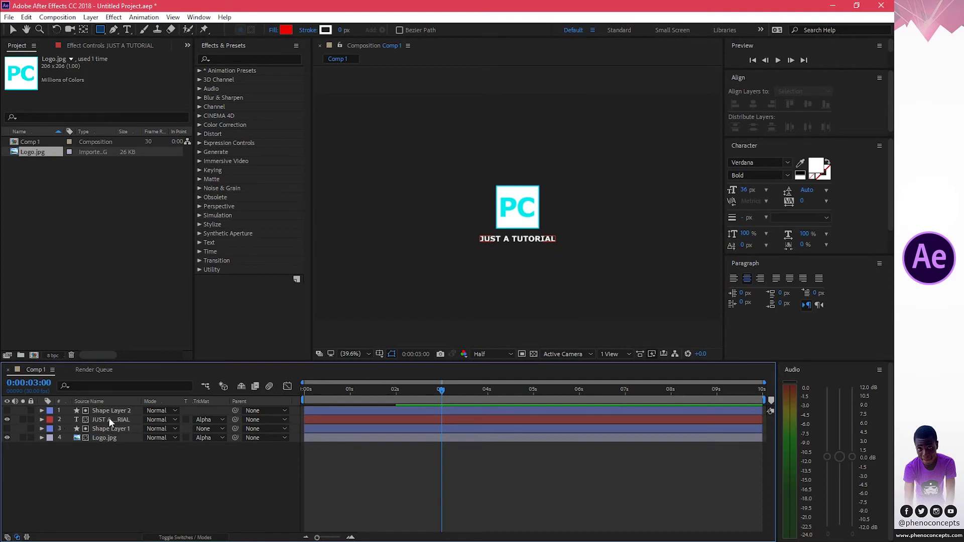
click(94, 419)
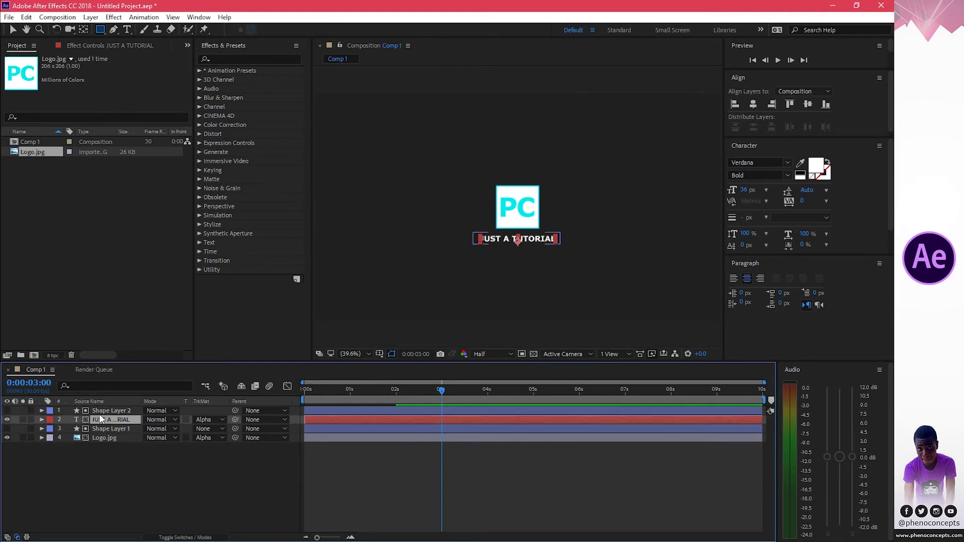
key(p)
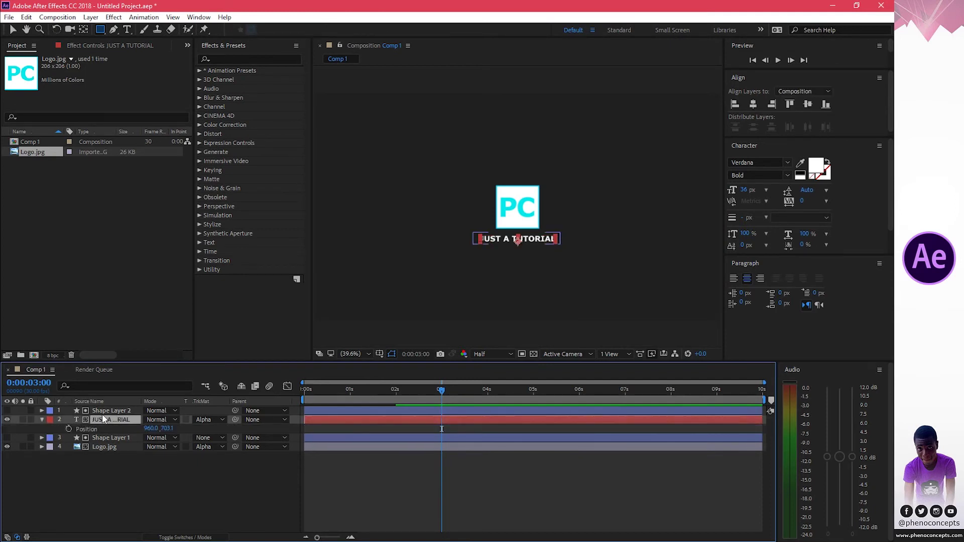
click(69, 429)
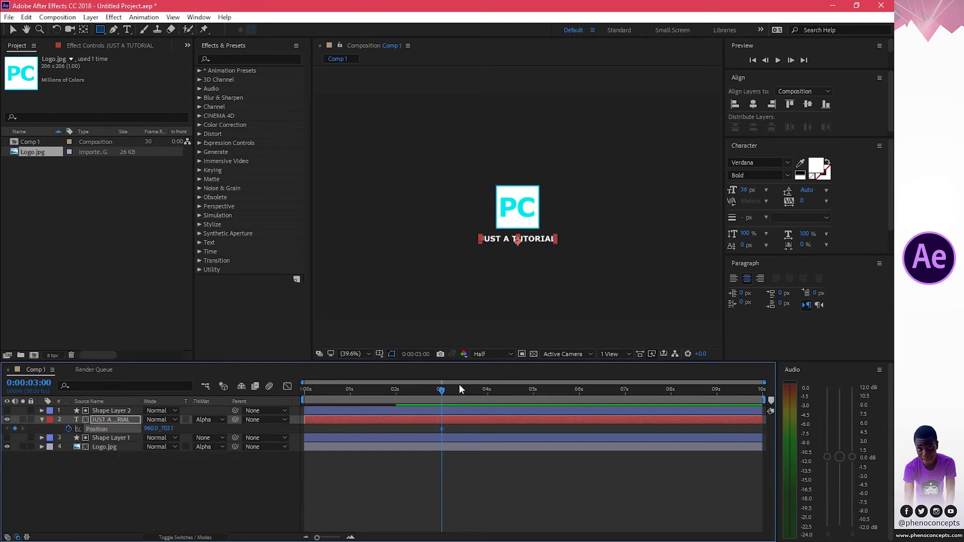
drag(446, 389, 487, 392)
click(8, 430)
drag(167, 431, 196, 426)
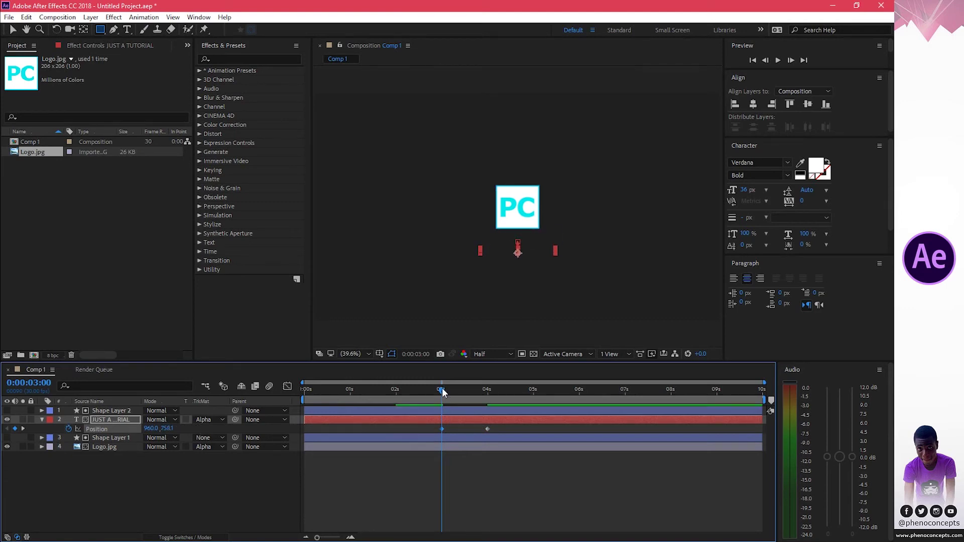
drag(442, 388, 486, 405)
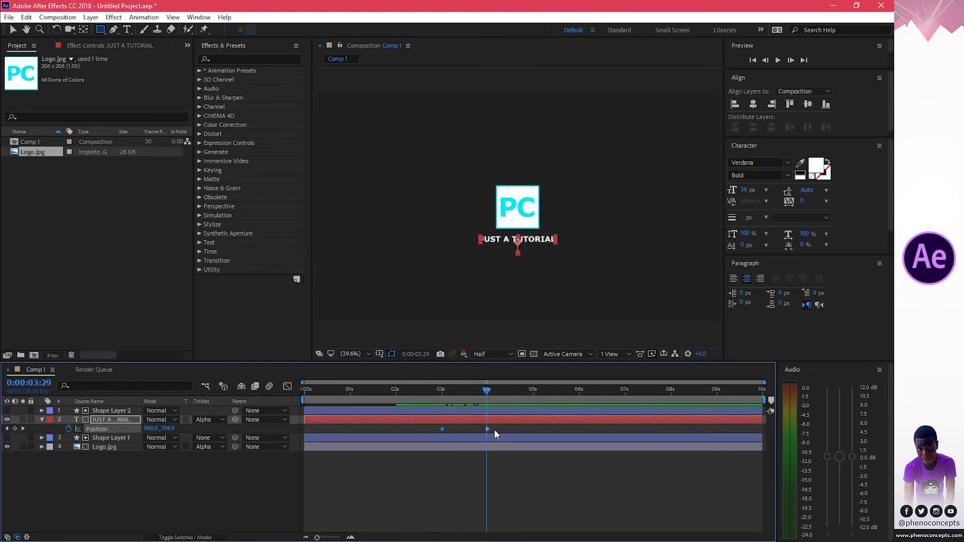
Apply Easy Ease to both of the text's Position keyframes
click(494, 430)
click(435, 428)
right_click(442, 430)
mouse_move(507, 427)
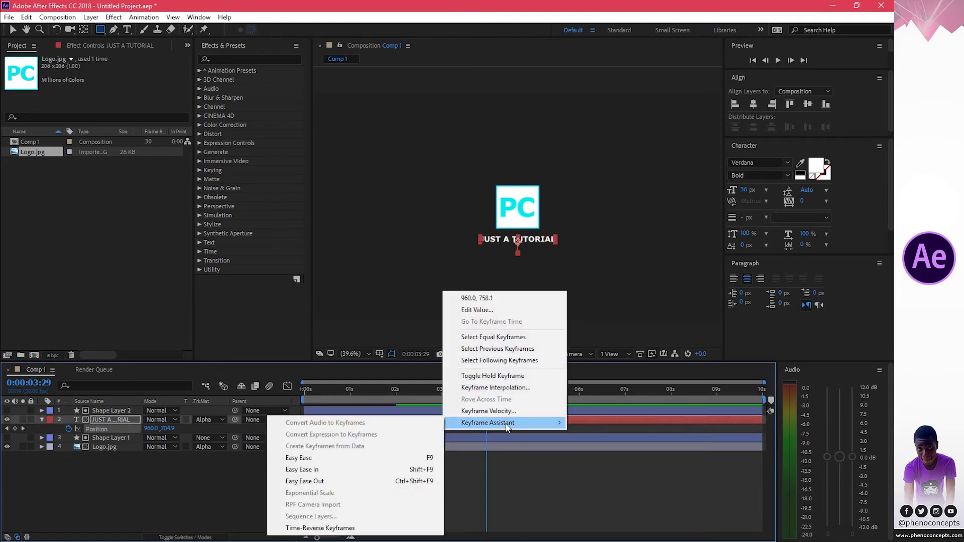
click(342, 458)
click(342, 458)
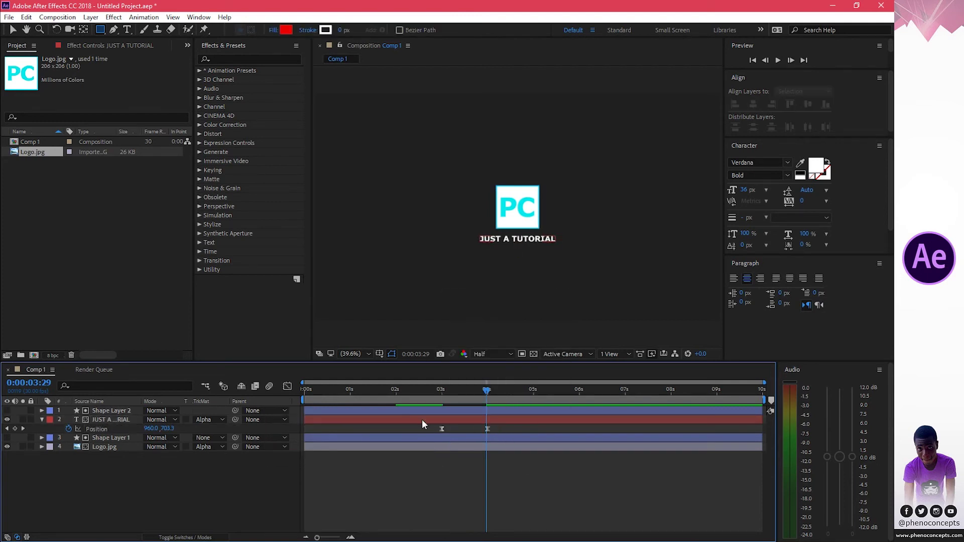
Pre-compose all four layers into Pre-comp 1, moving all attributes and adjusting composition duration
click(42, 420)
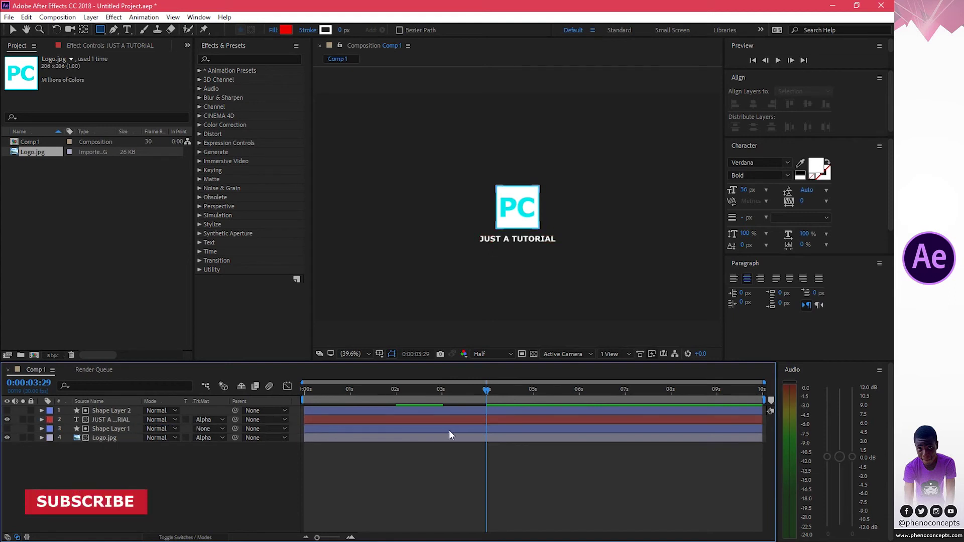
click(532, 437)
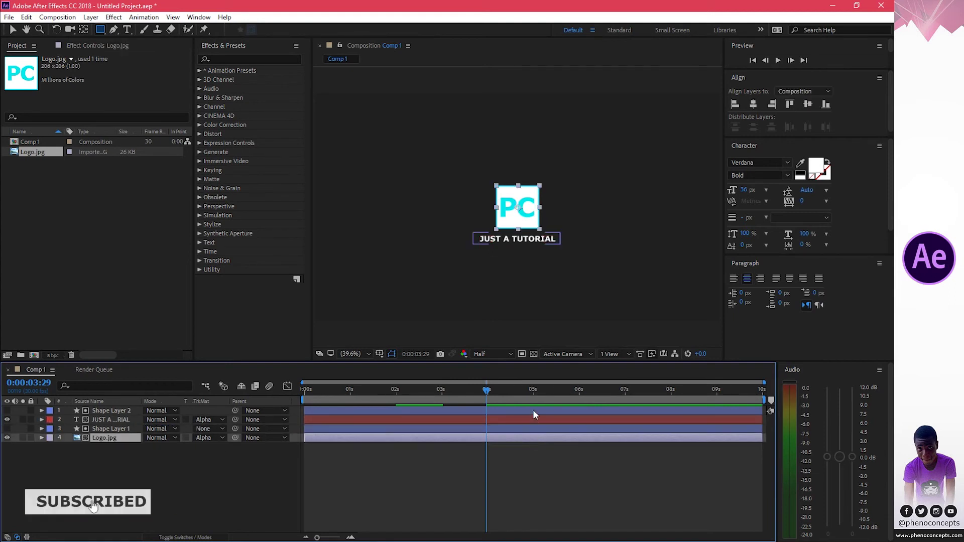
shift+click(532, 410)
right_click(523, 413)
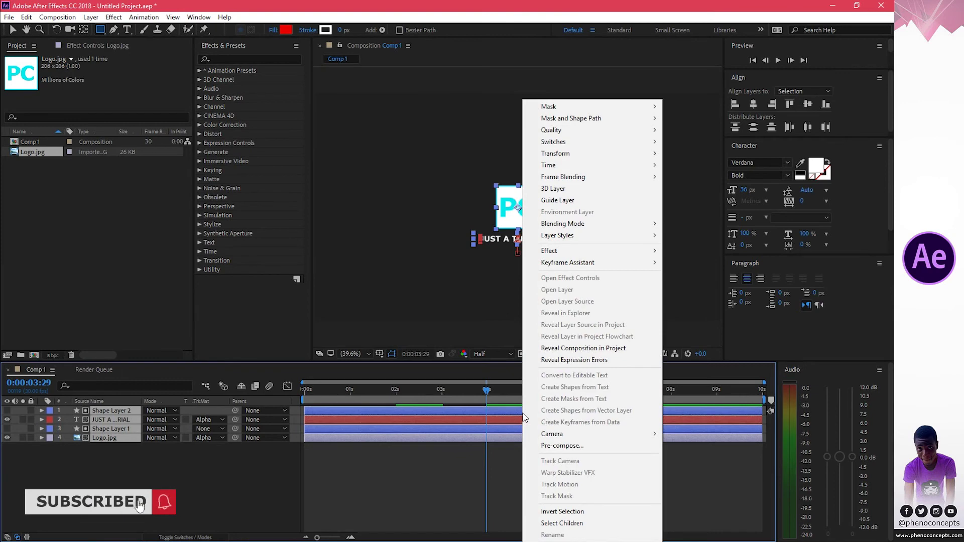
click(561, 445)
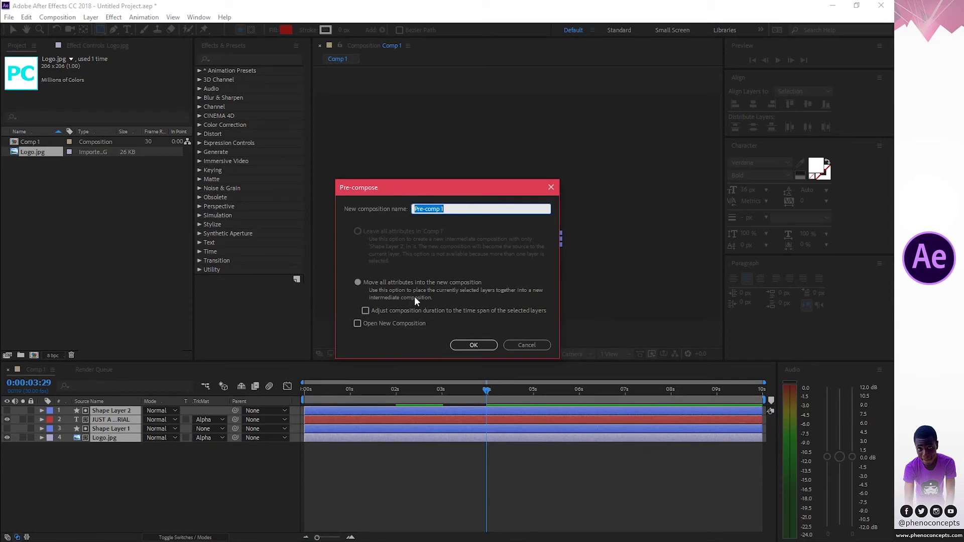
click(360, 282)
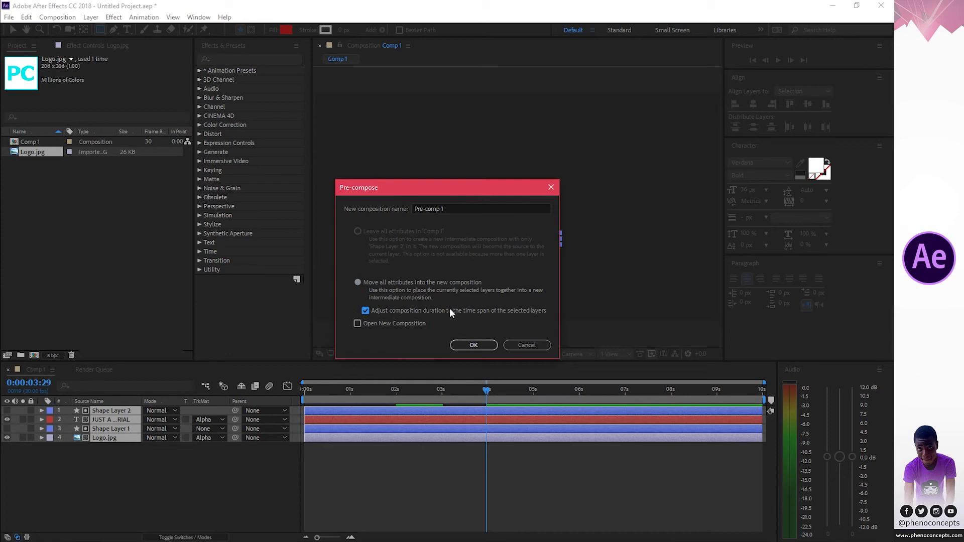
click(476, 343)
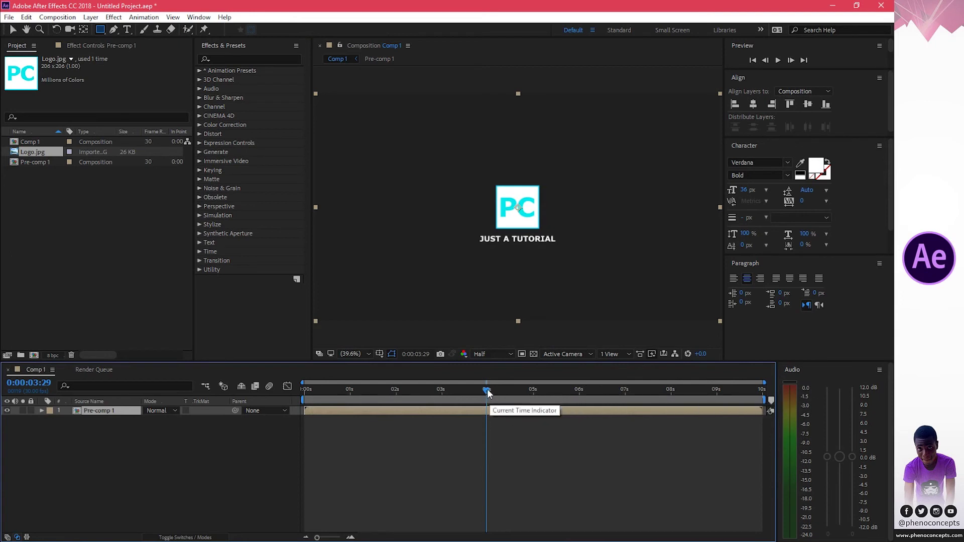
At 5:00, duplicate Pre-comp 1, trim both copies at 5 s, and start the top copy at 5 s
drag(487, 391, 537, 398)
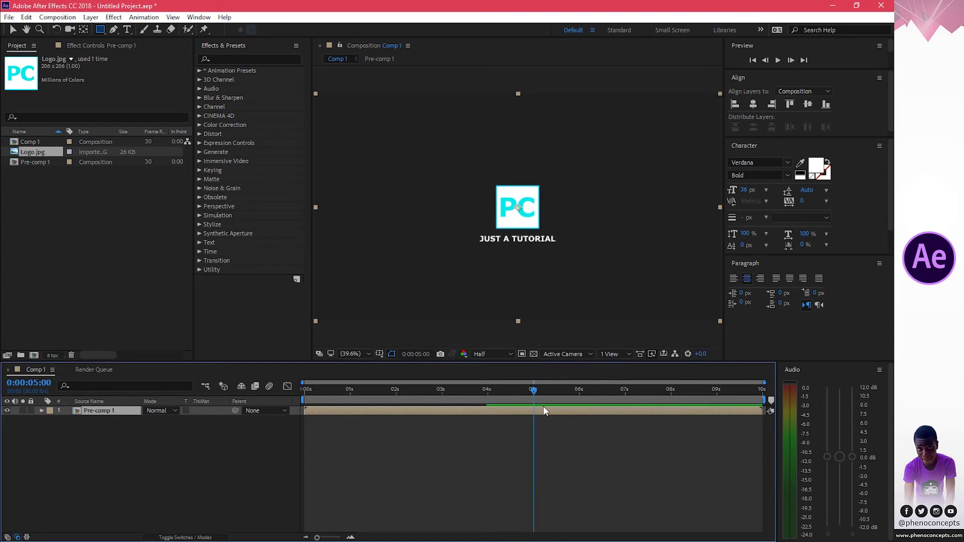
key(ctrl+d)
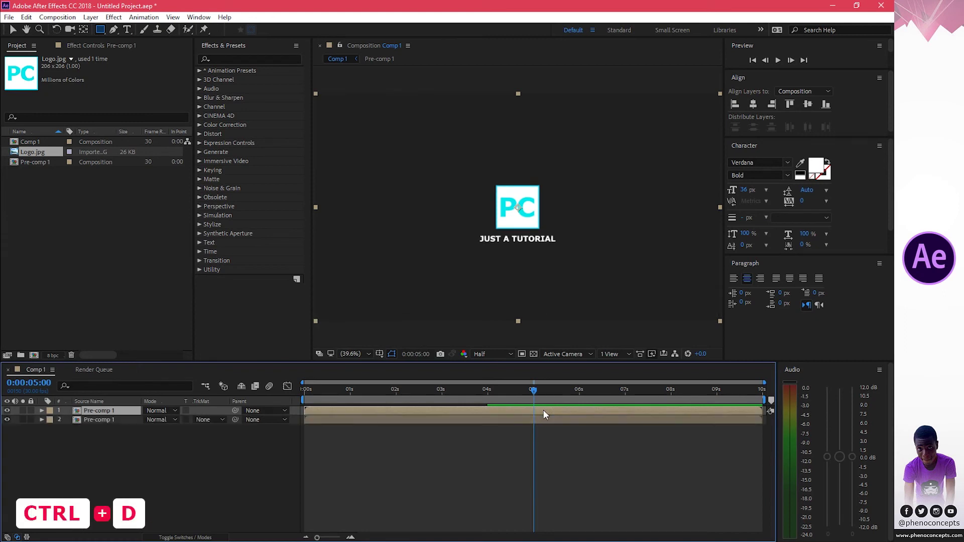
key(alt+bracketright)
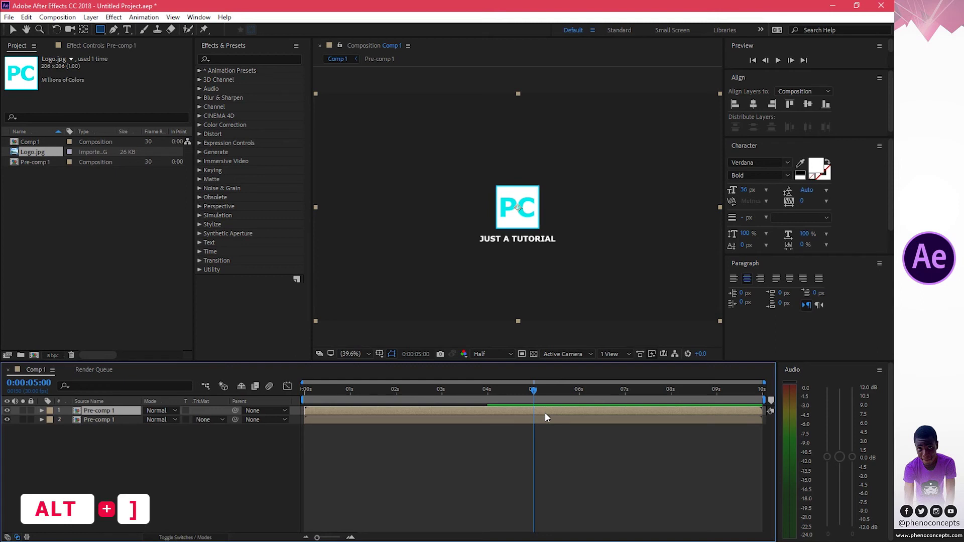
key(alt+bracketright)
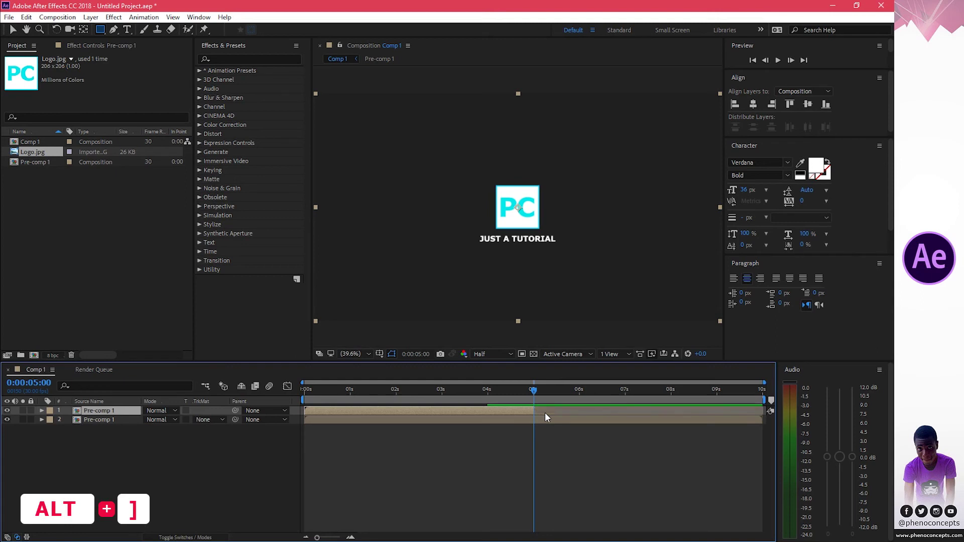
click(551, 420)
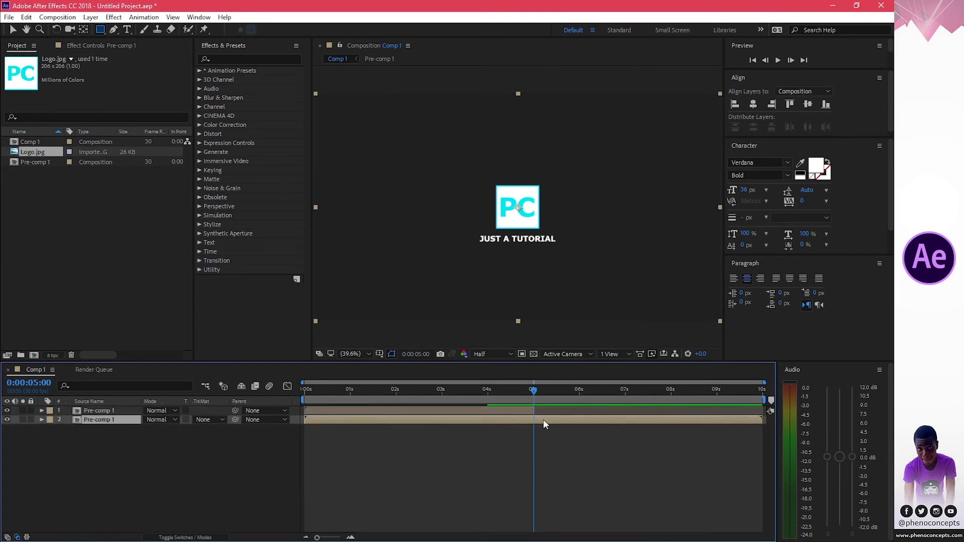
key(alt+bracketright)
drag(322, 409, 643, 395)
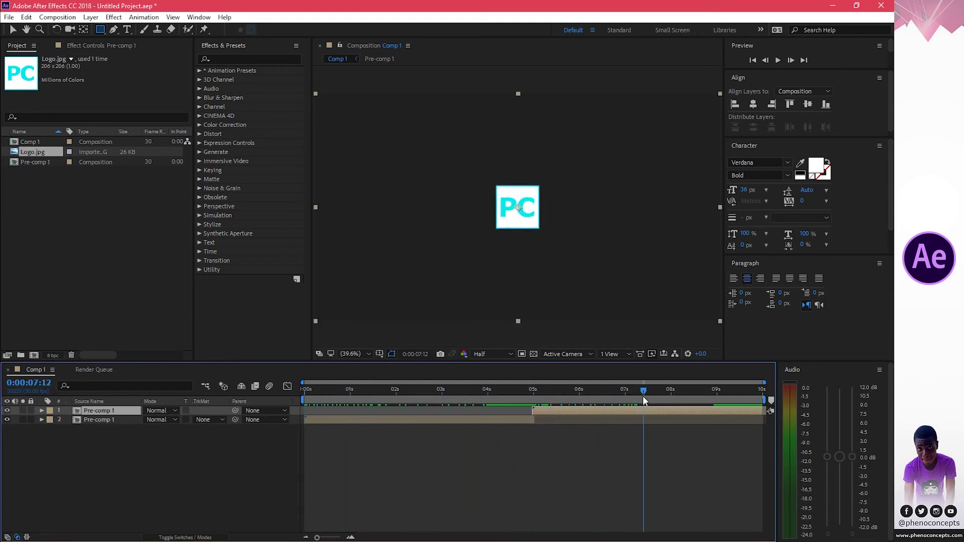
Time-reverse the top Pre-comp 1 copy and scrub past 5 s to check the backward animation
click(553, 413)
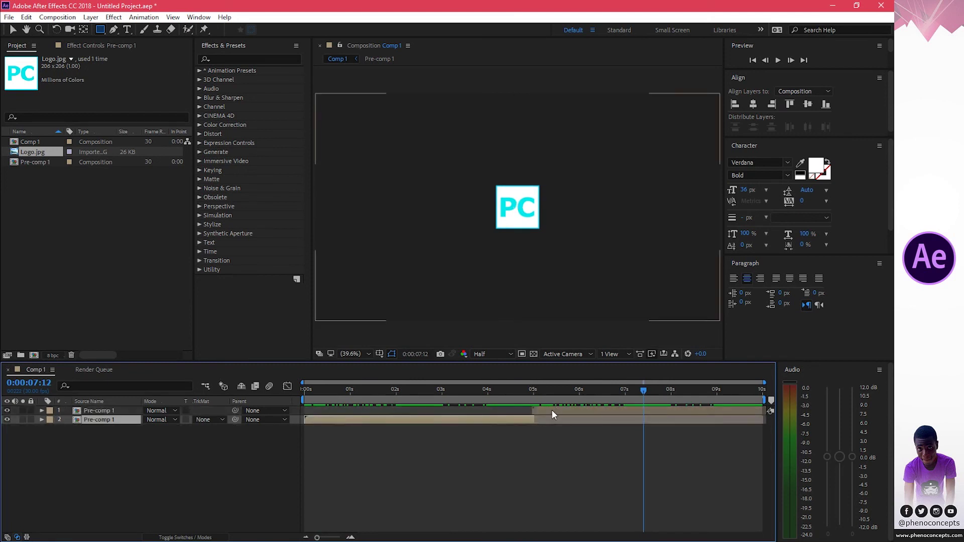
right_click(557, 415)
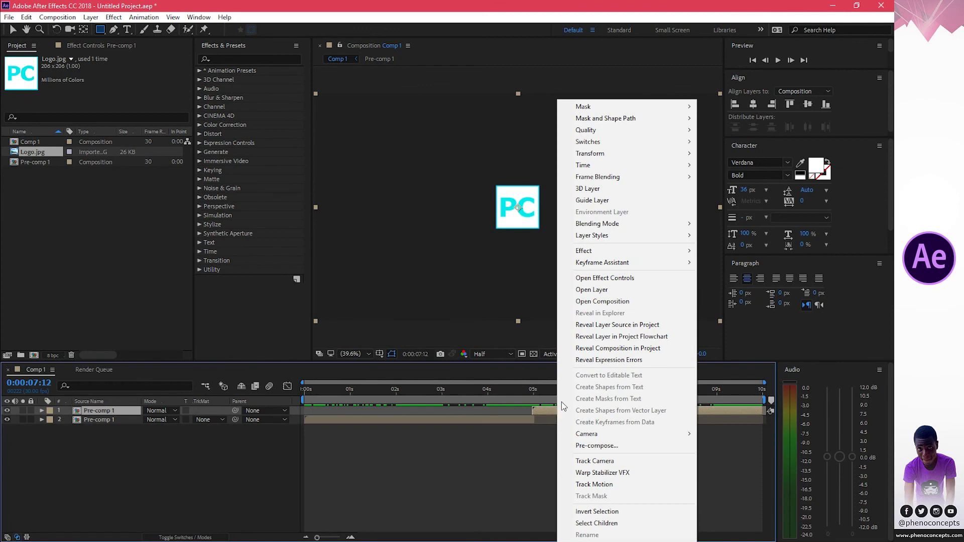
mouse_move(603, 165)
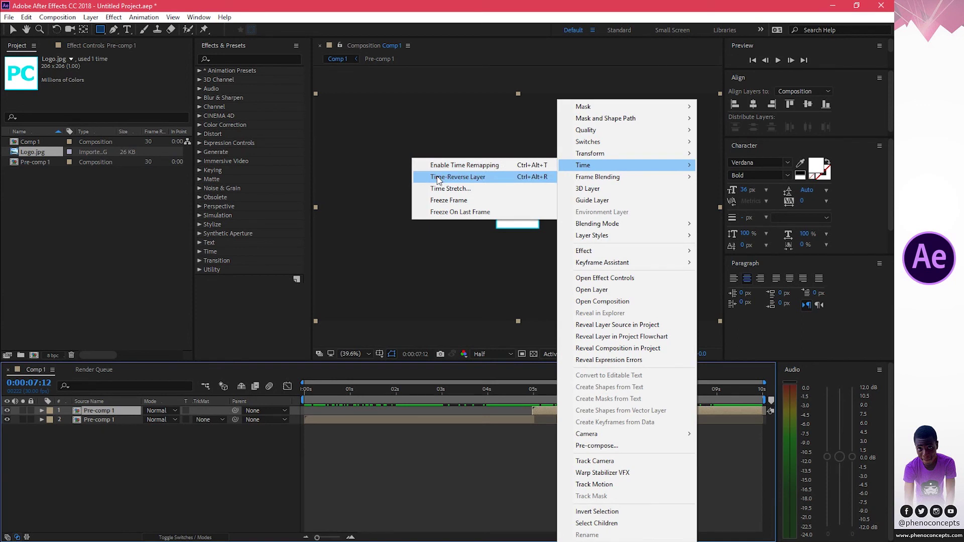
click(488, 179)
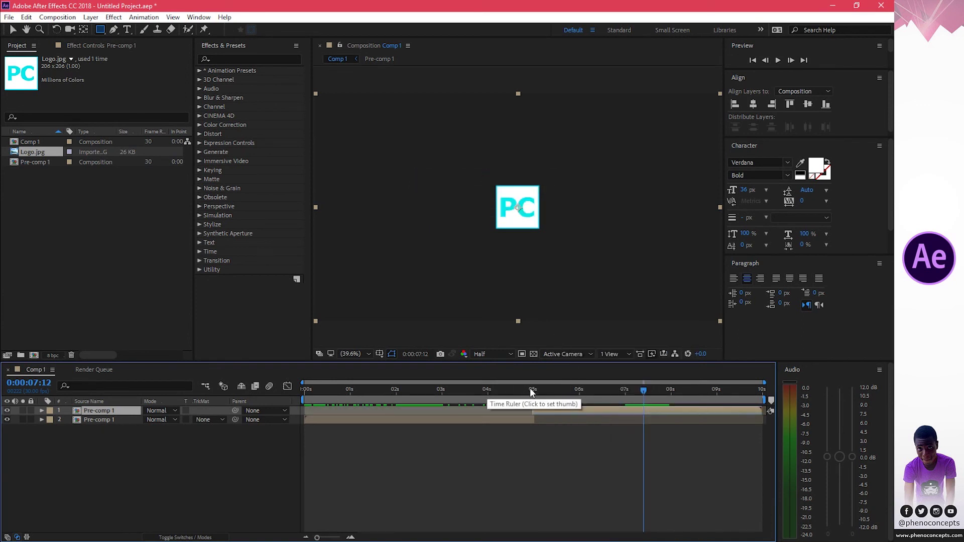
drag(497, 391, 638, 385)
click(752, 60)
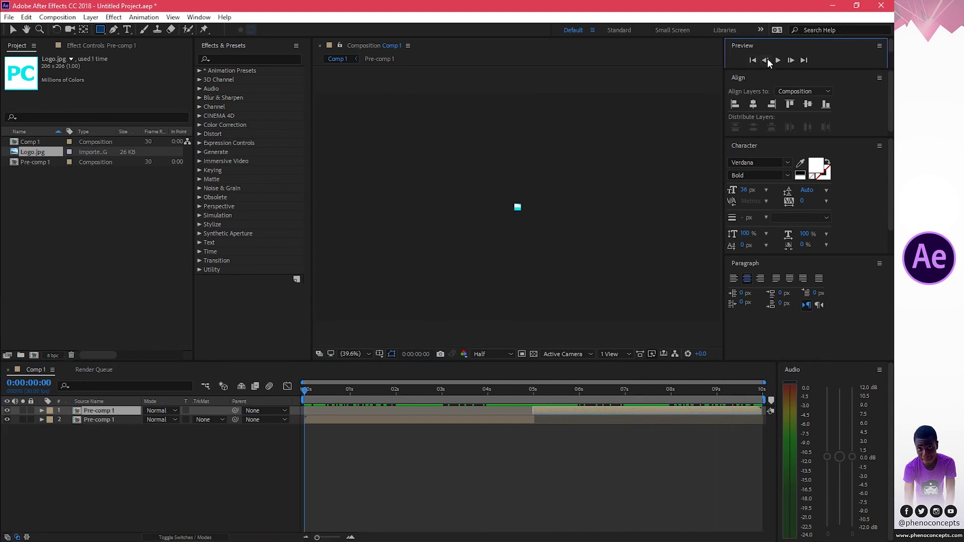
click(779, 59)
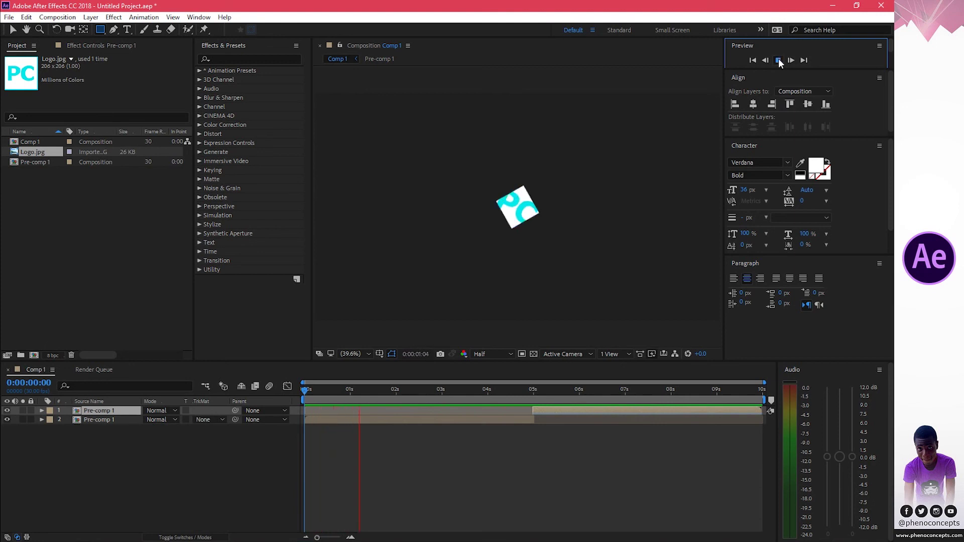
click(779, 59)
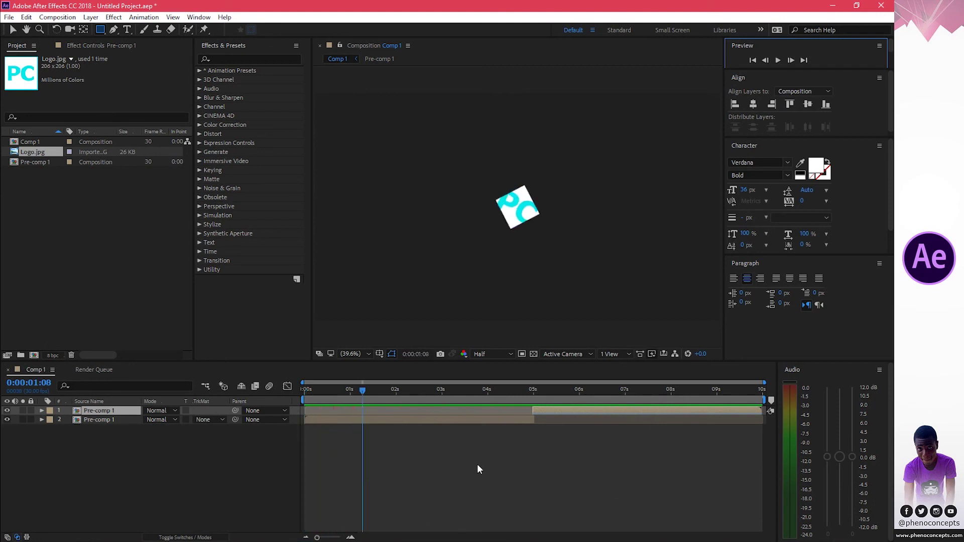